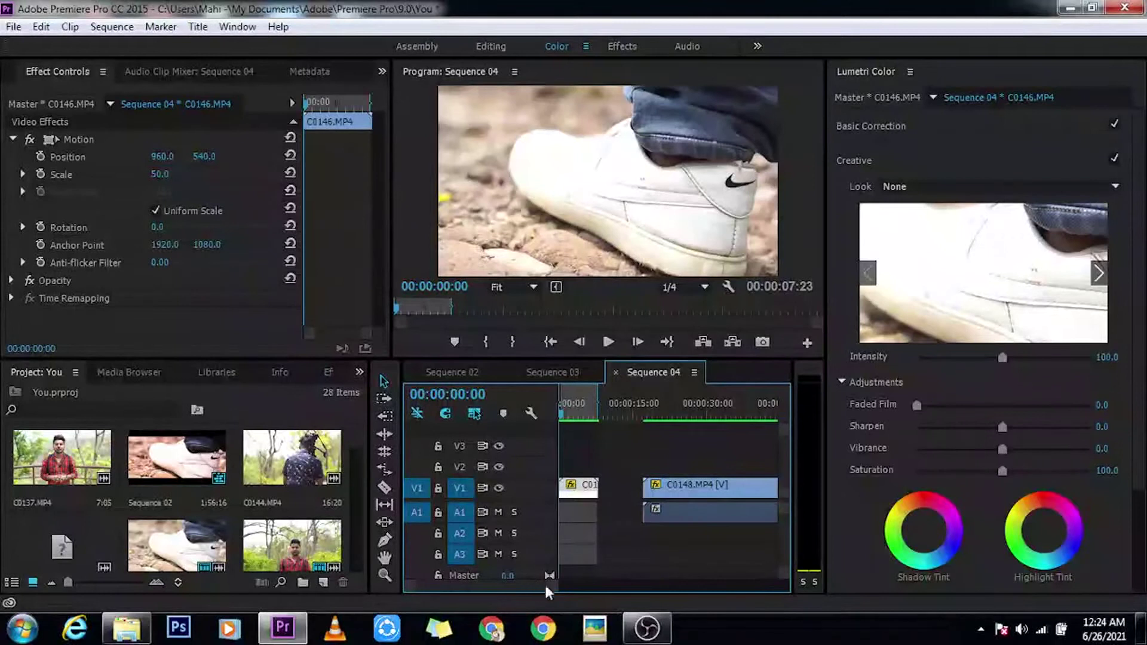
scroll(549, 590, up, 1)
mouse_move(549, 589)
mouse_down()
mouse_move(533, 588)
mouse_move(553, 588)
mouse_up()
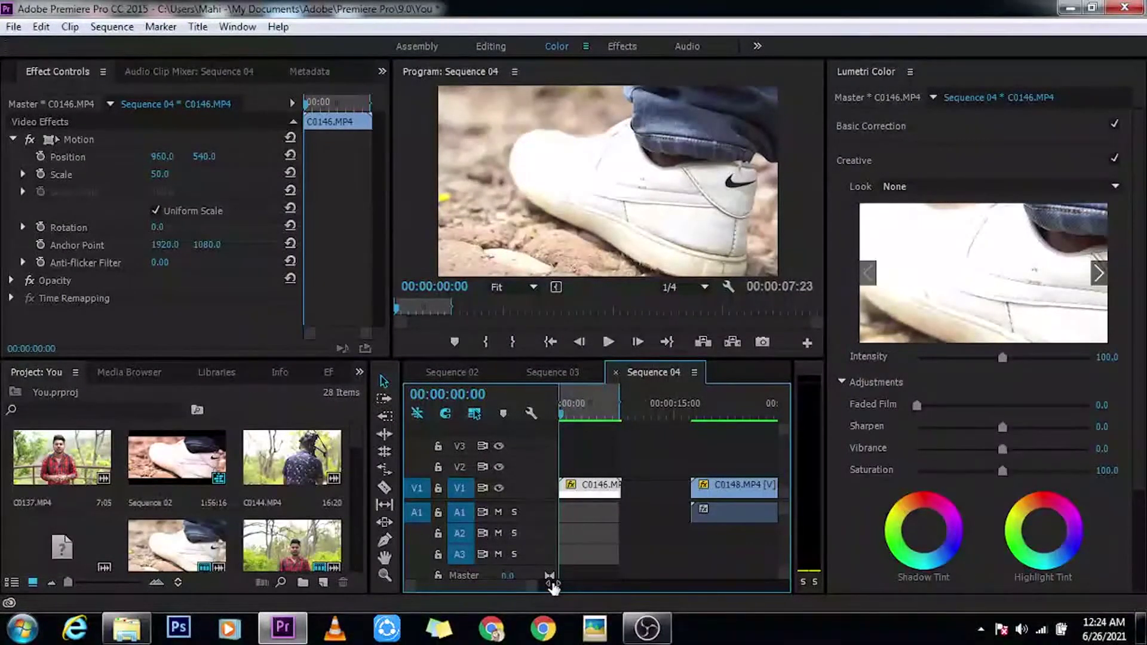
drag(552, 587, 578, 587)
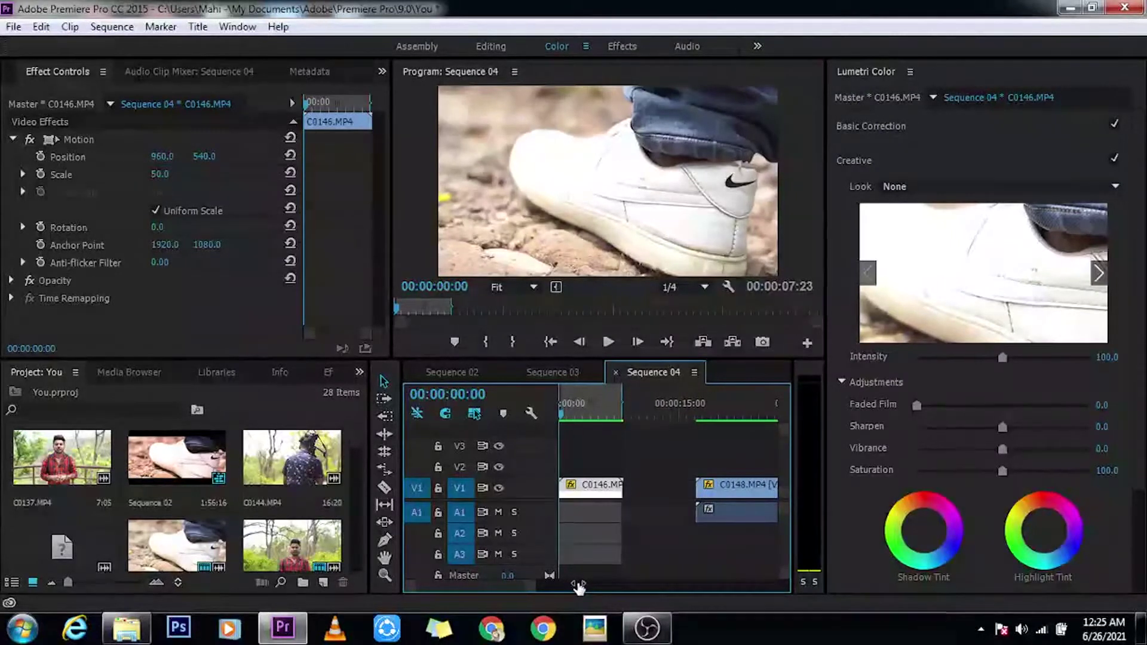
mouse_move(578, 588)
mouse_down()
mouse_move(630, 592)
mouse_move(567, 590)
mouse_move(582, 590)
mouse_up()
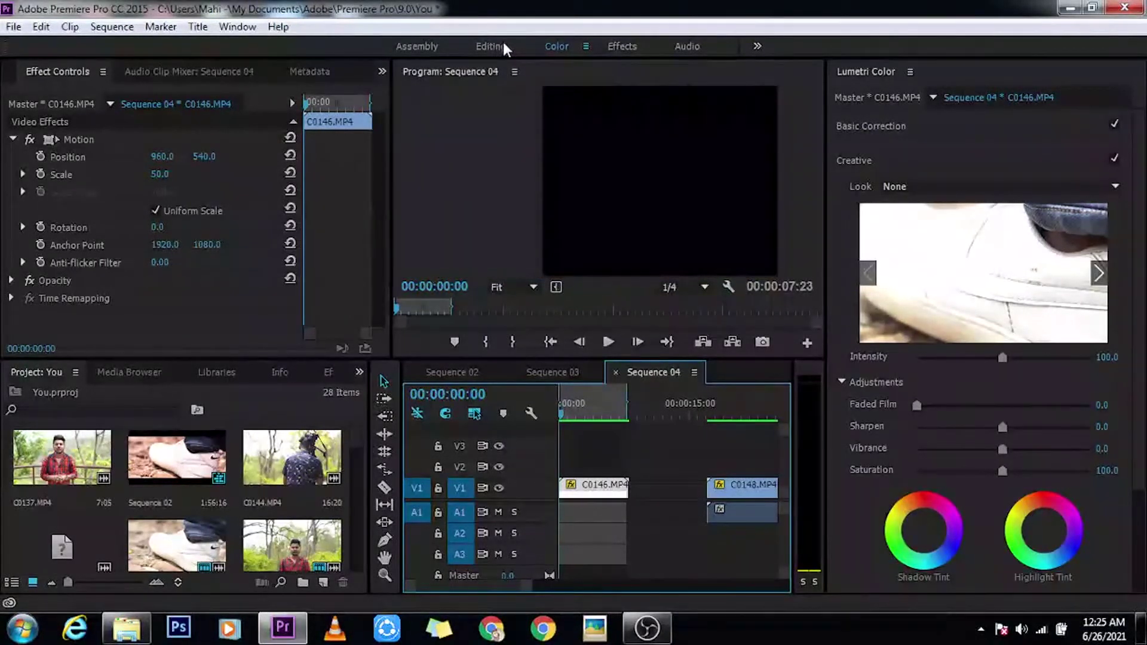
- Switch to the Editing workspace and scrub through the shoe clip C0146 to find the cut point
click(483, 47)
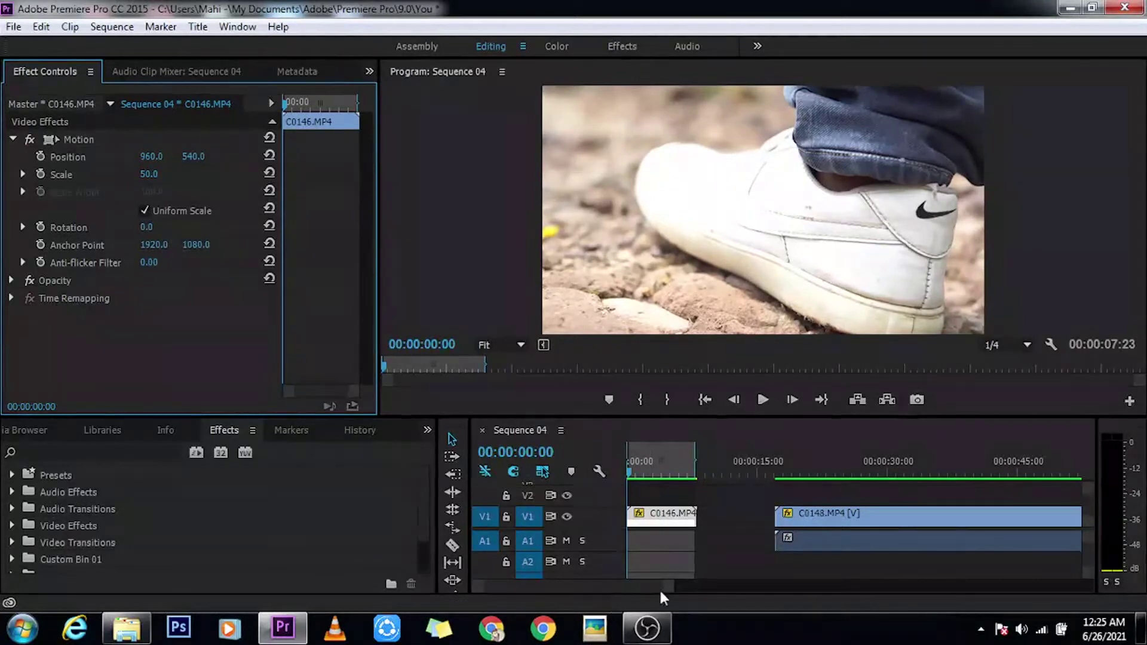
drag(674, 590, 720, 594)
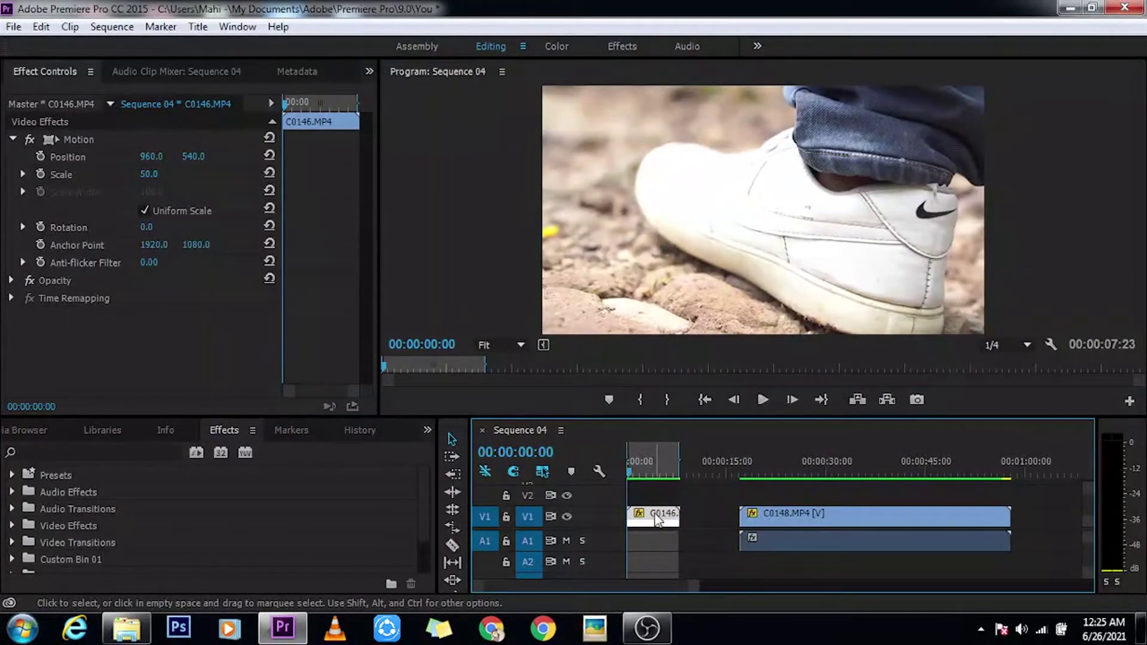
drag(631, 473, 653, 476)
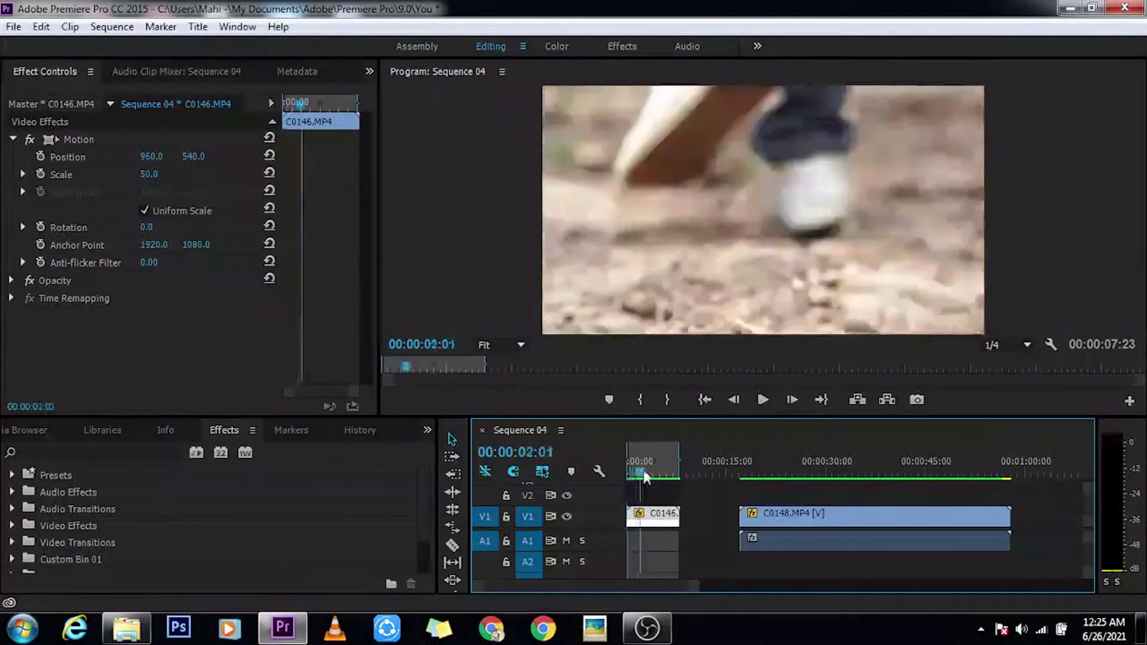
mouse_move(653, 476)
mouse_down()
mouse_move(676, 473)
mouse_move(638, 472)
mouse_up()
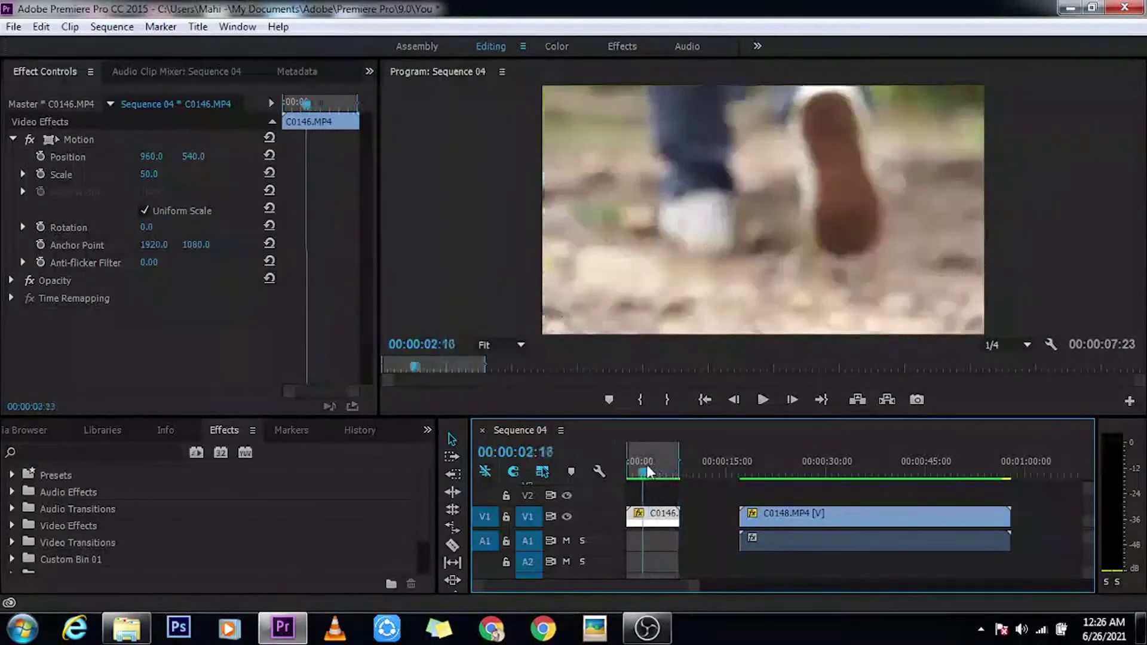
drag(638, 472, 657, 474)
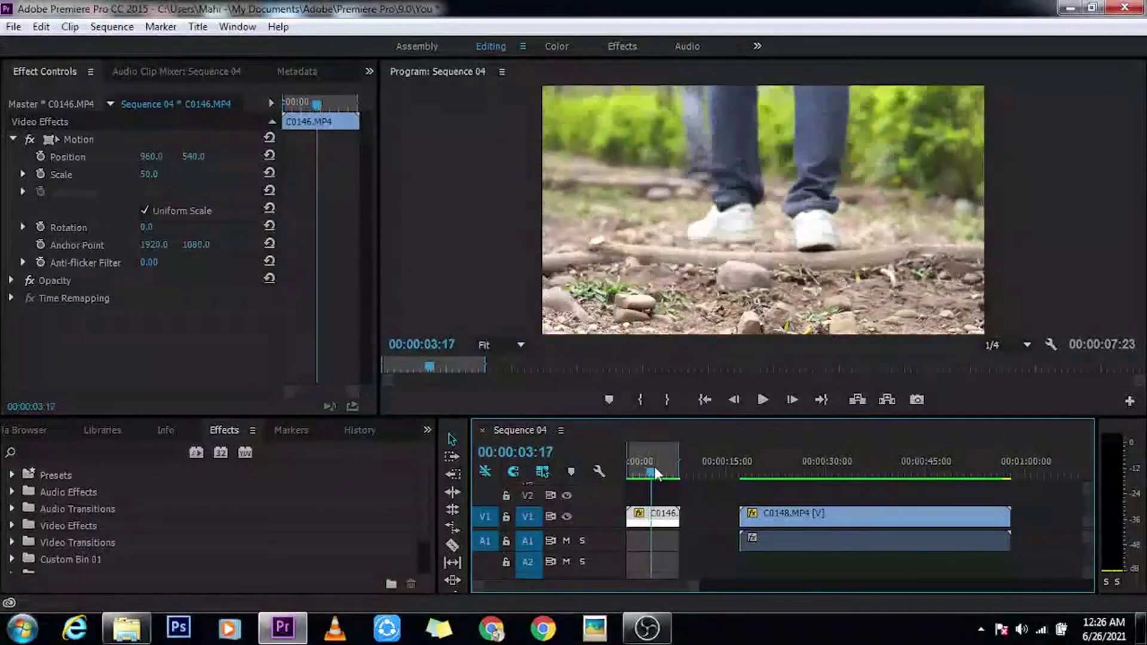
drag(686, 589, 648, 591)
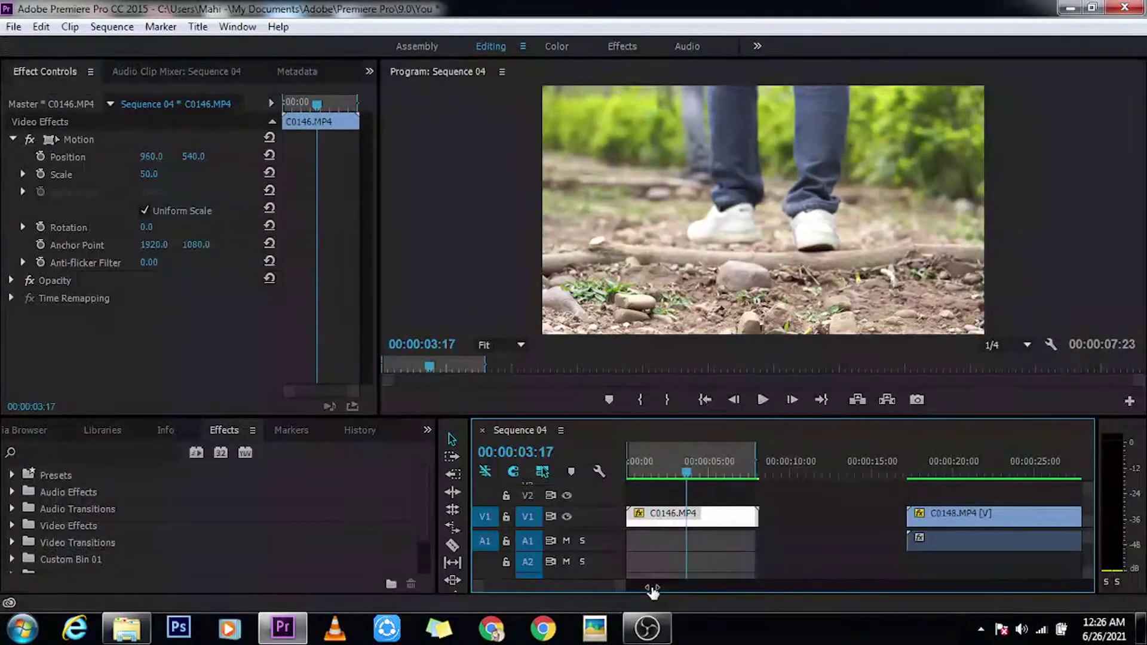
- Split the shoe clip C0146 at 00:00:03:17 with the Razor and delete its later part
click(452, 548)
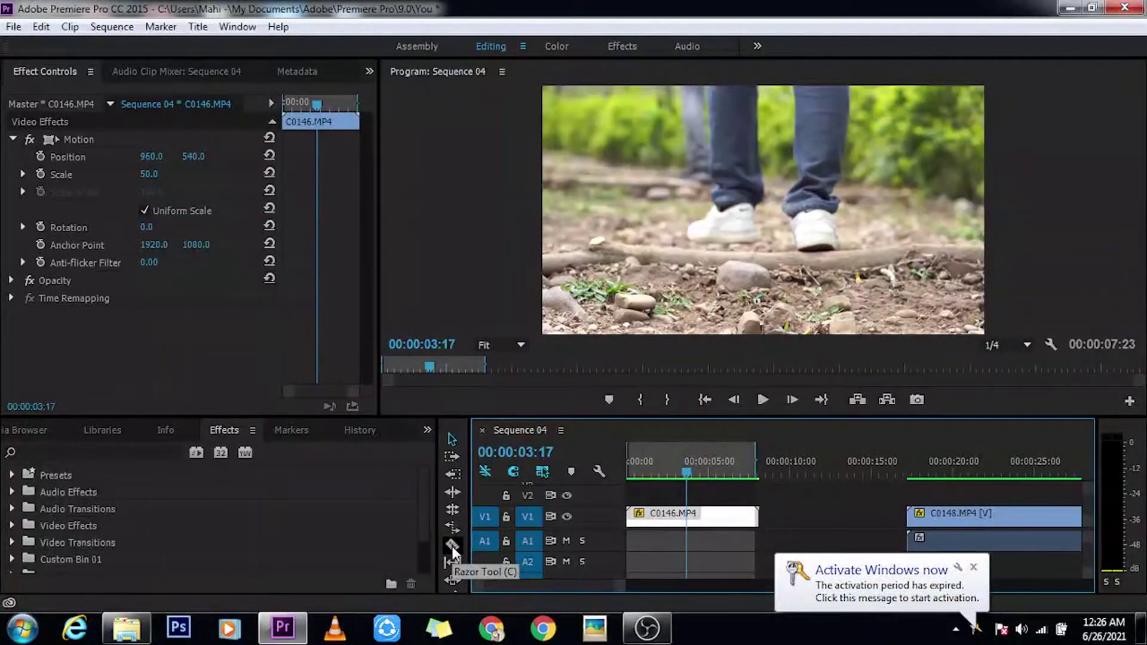
click(452, 548)
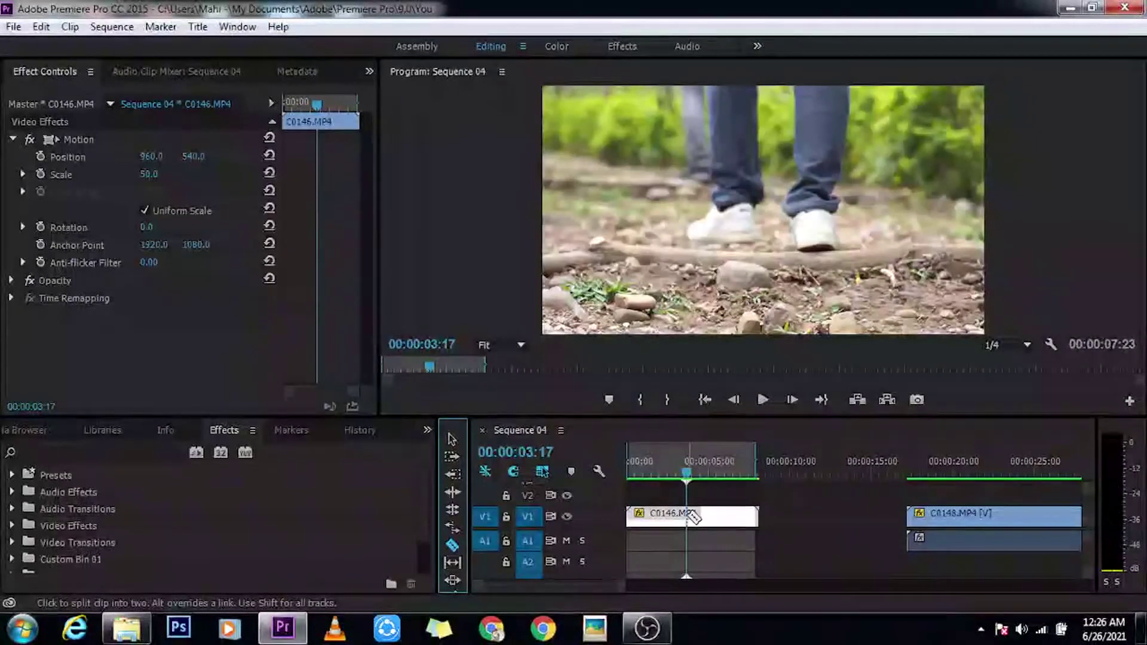
click(687, 517)
click(452, 439)
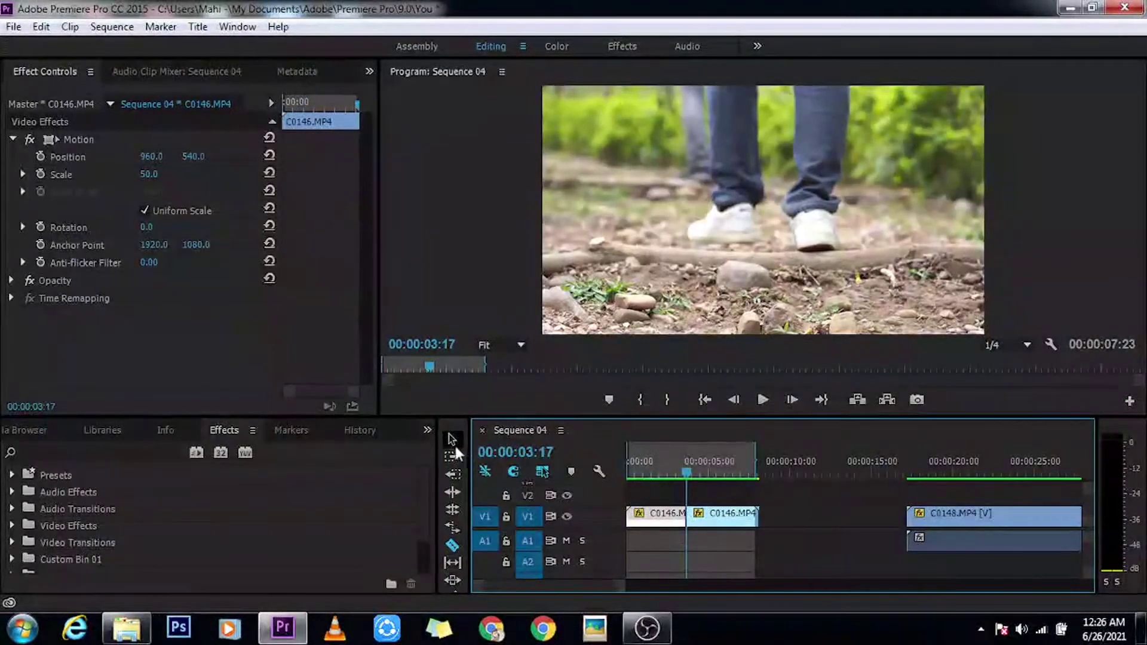
click(717, 515)
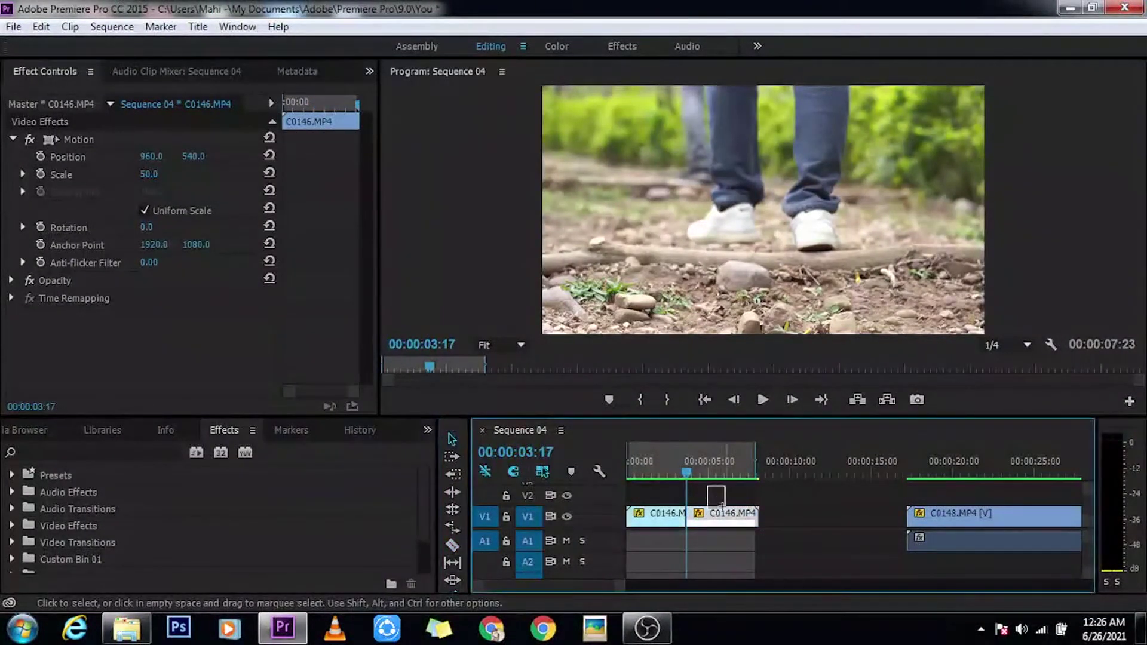
key(Delete)
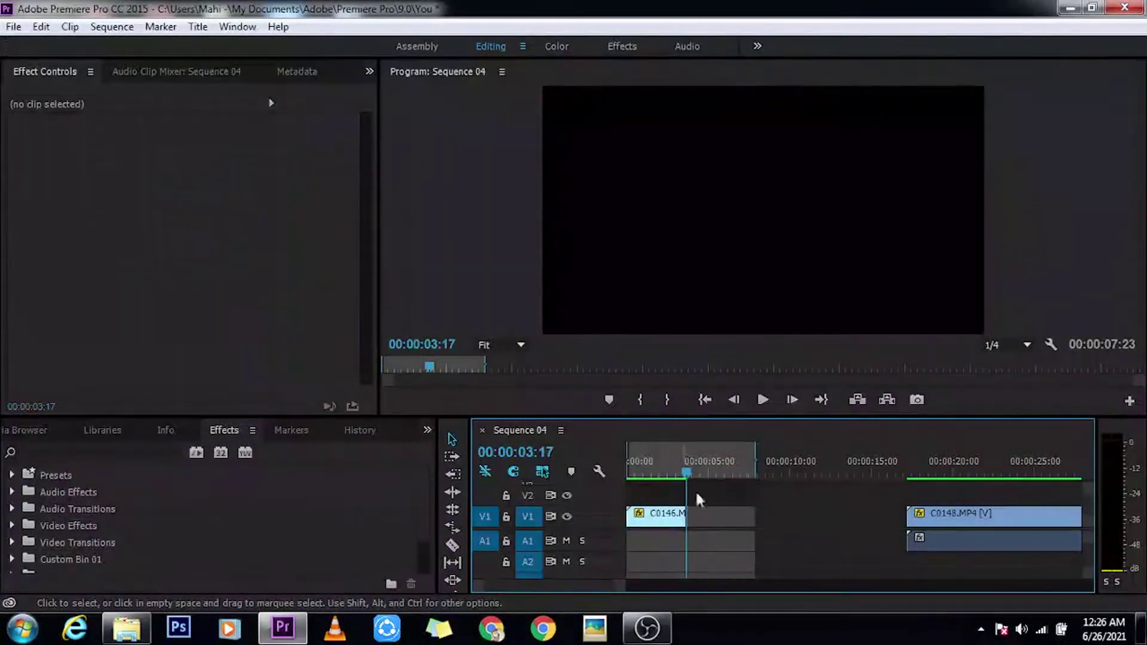
- Scrub through the trimmed shoe clip to review it
drag(682, 474, 659, 475)
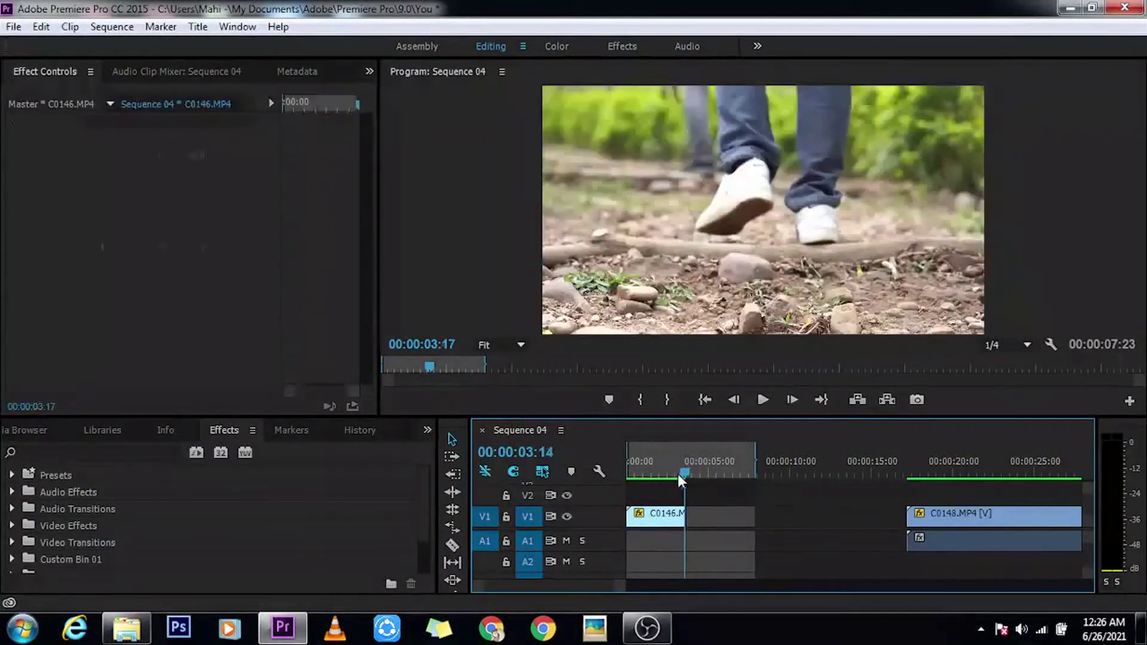
mouse_move(630, 475)
mouse_down()
mouse_move(673, 469)
mouse_move(614, 464)
mouse_up()
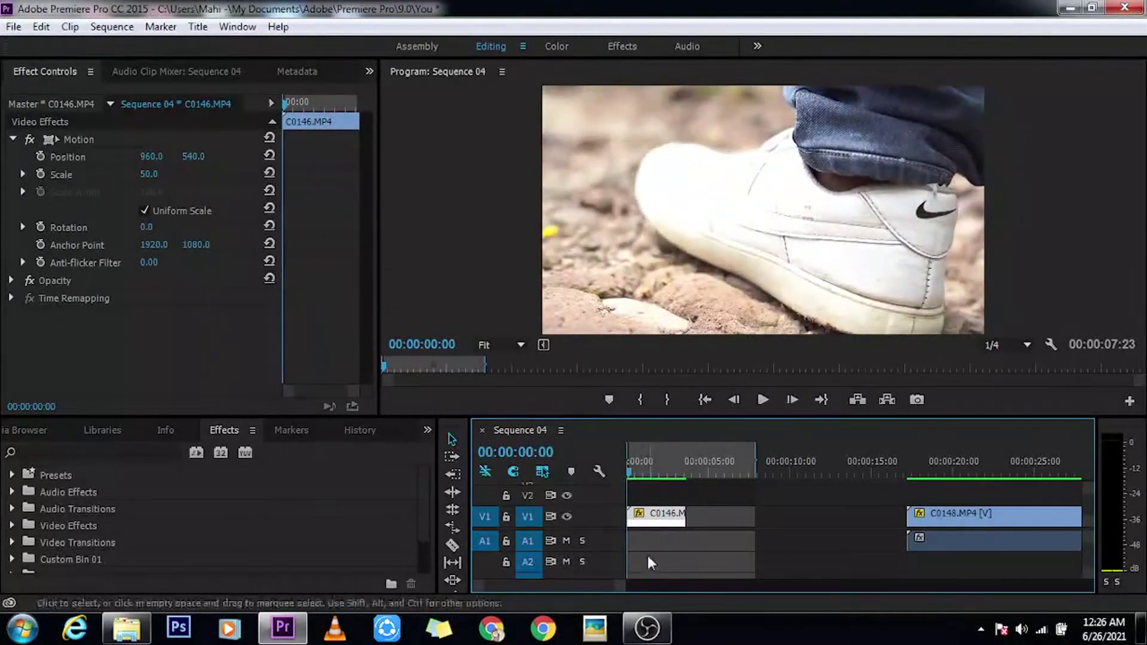
drag(624, 587, 661, 589)
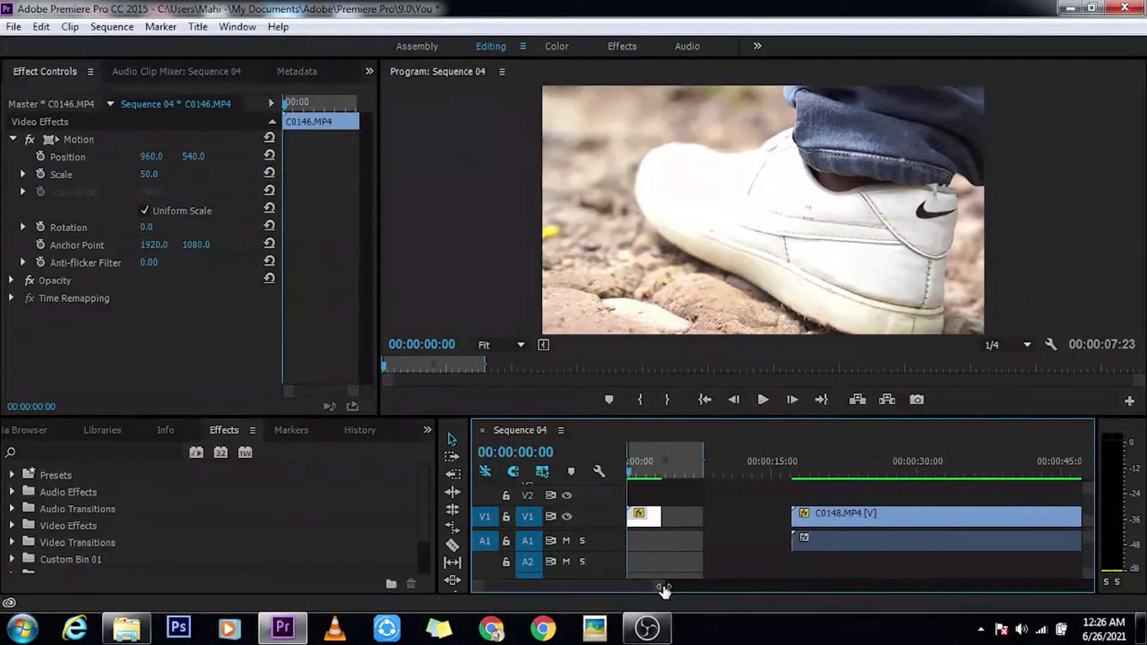
- Unlink C0148.MP4's audio from its video and delete the audio from A1
drag(661, 588, 687, 588)
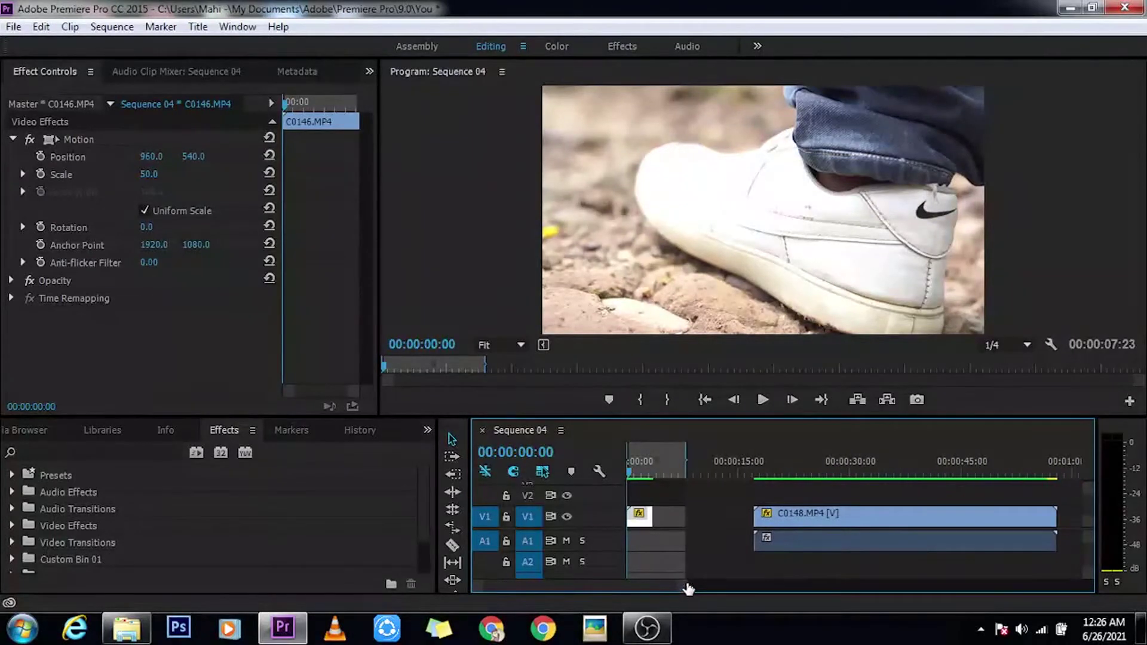
click(783, 521)
drag(752, 467, 793, 472)
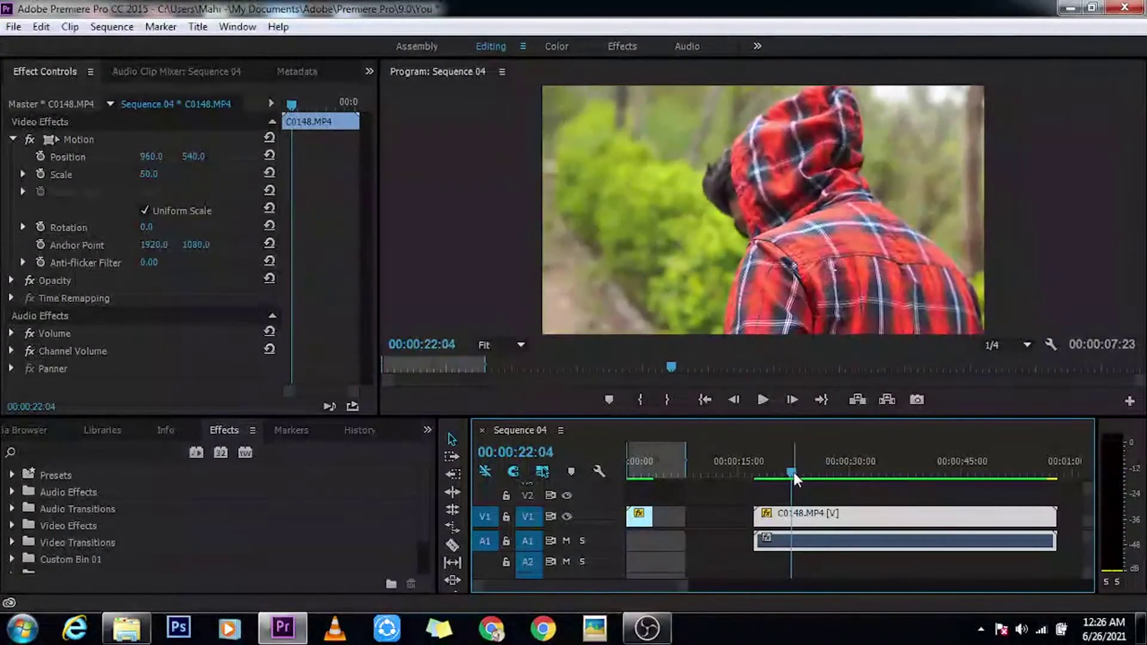
key(ctrl+l)
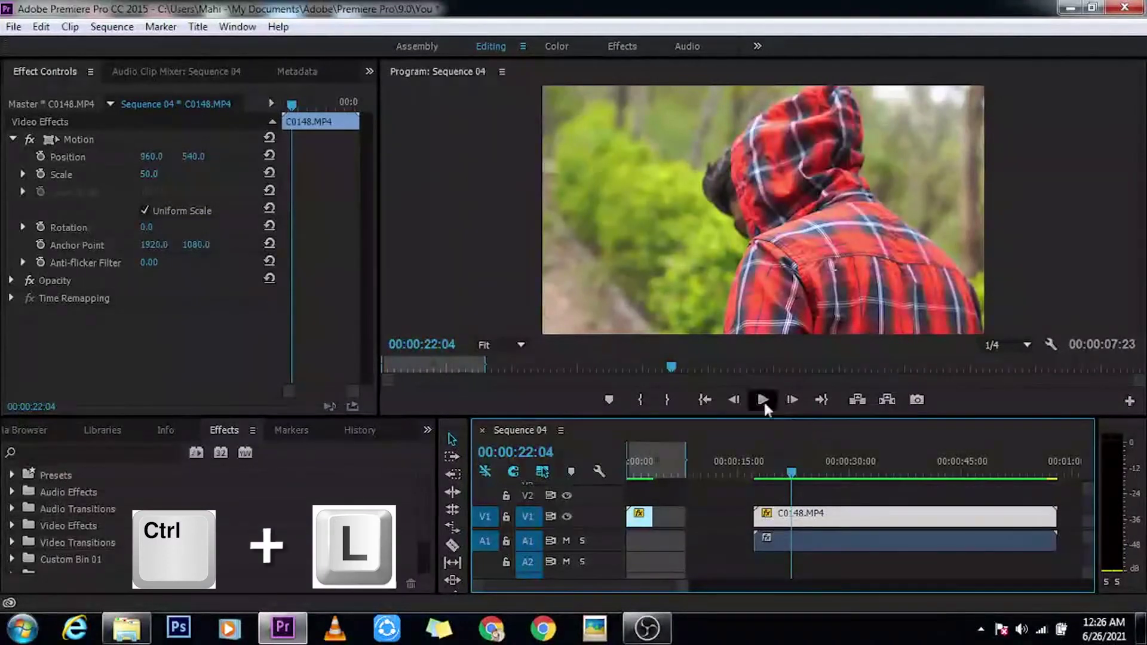
click(799, 540)
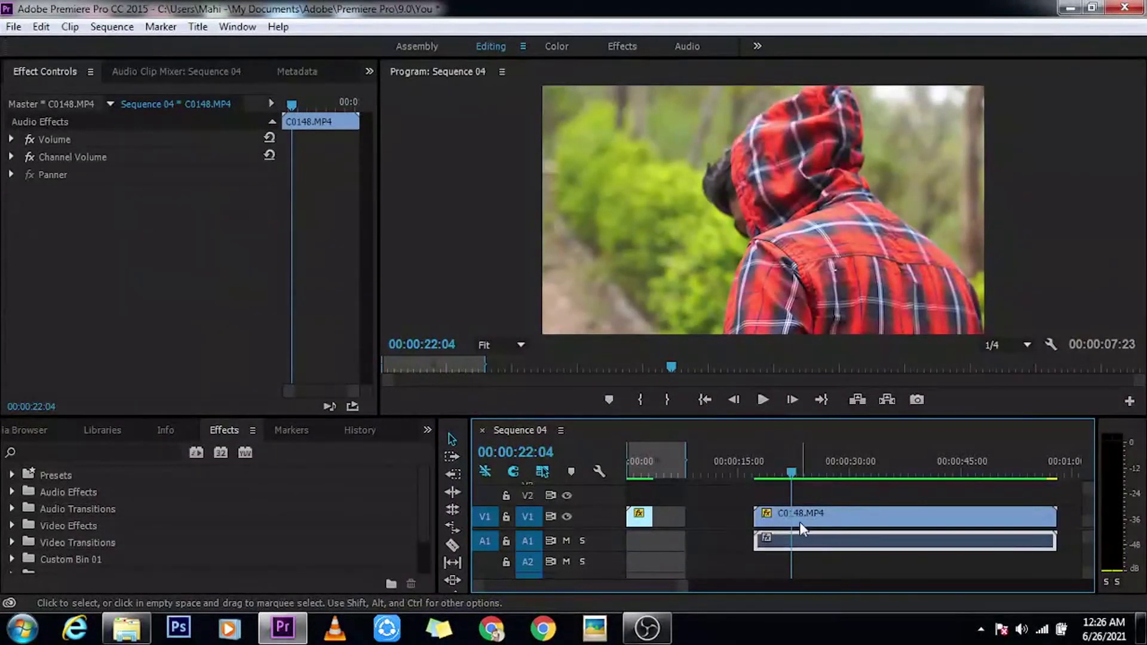
click(801, 515)
click(798, 542)
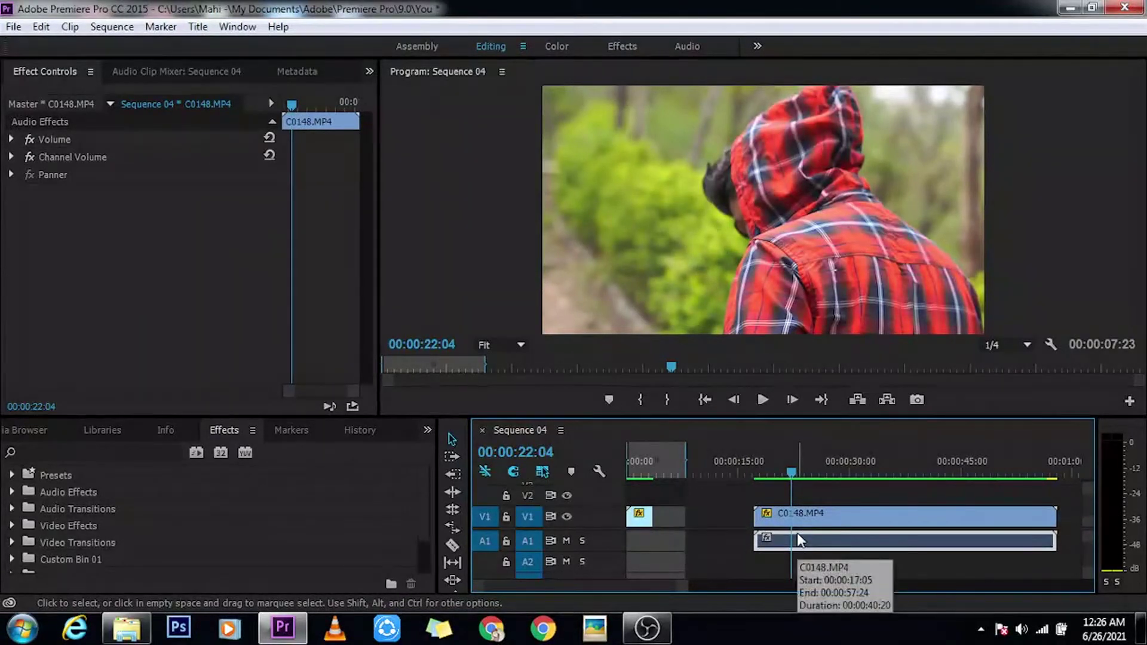
key(Delete)
- Move the C0148 video about 9 seconds earlier on V1, then return to Premiere Pro
drag(810, 518, 744, 520)
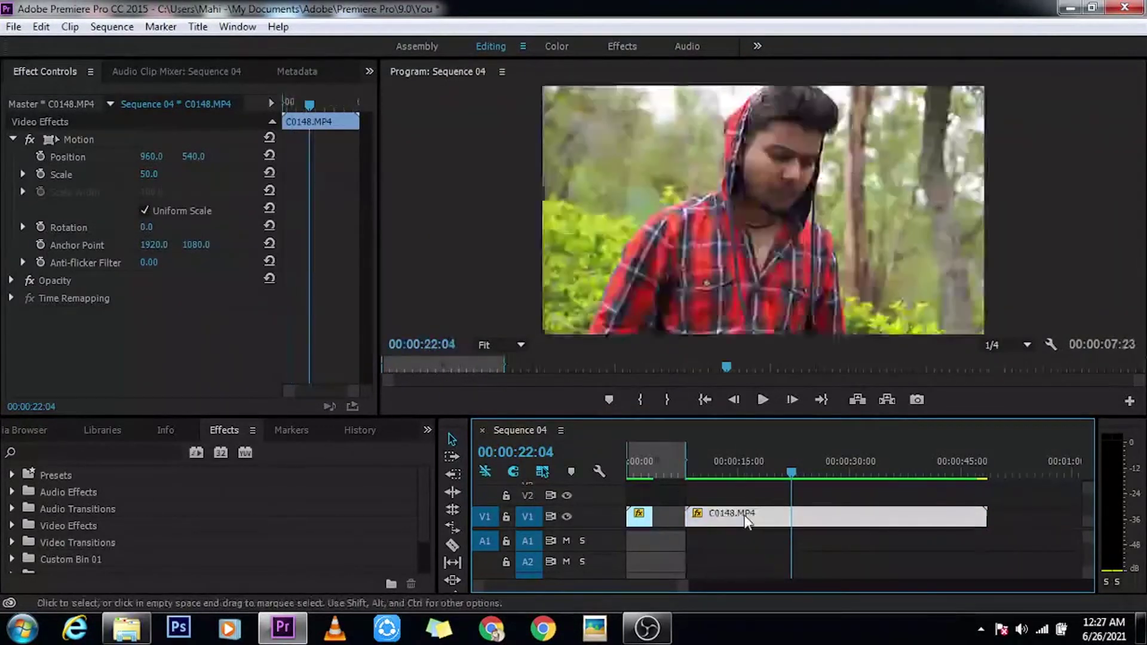
click(143, 631)
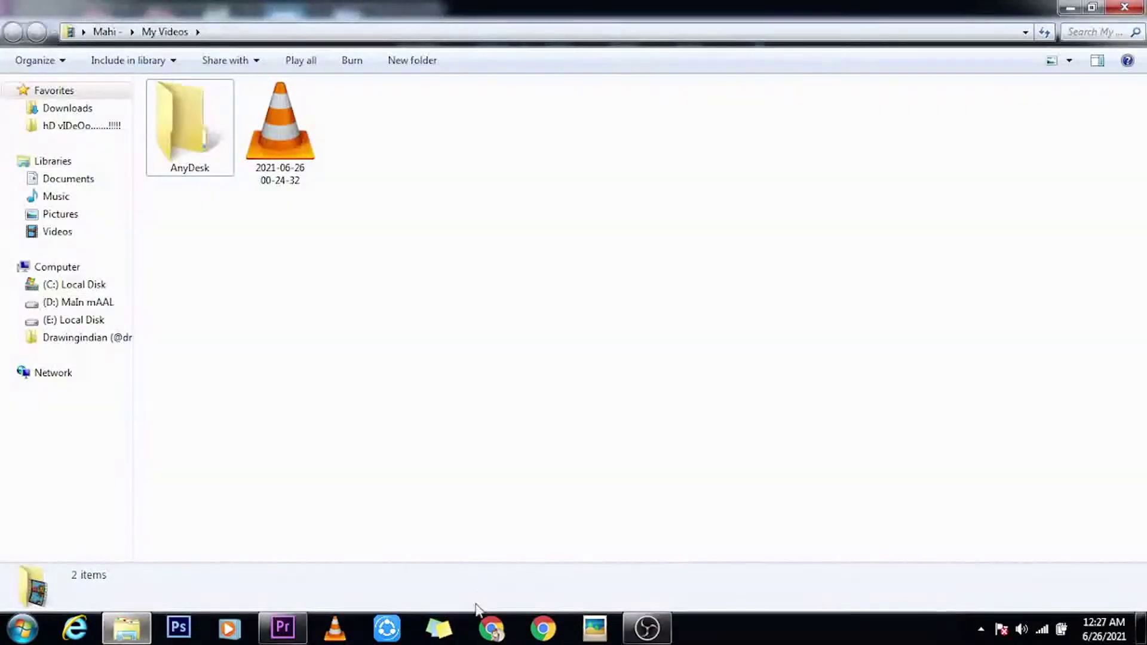
click(645, 628)
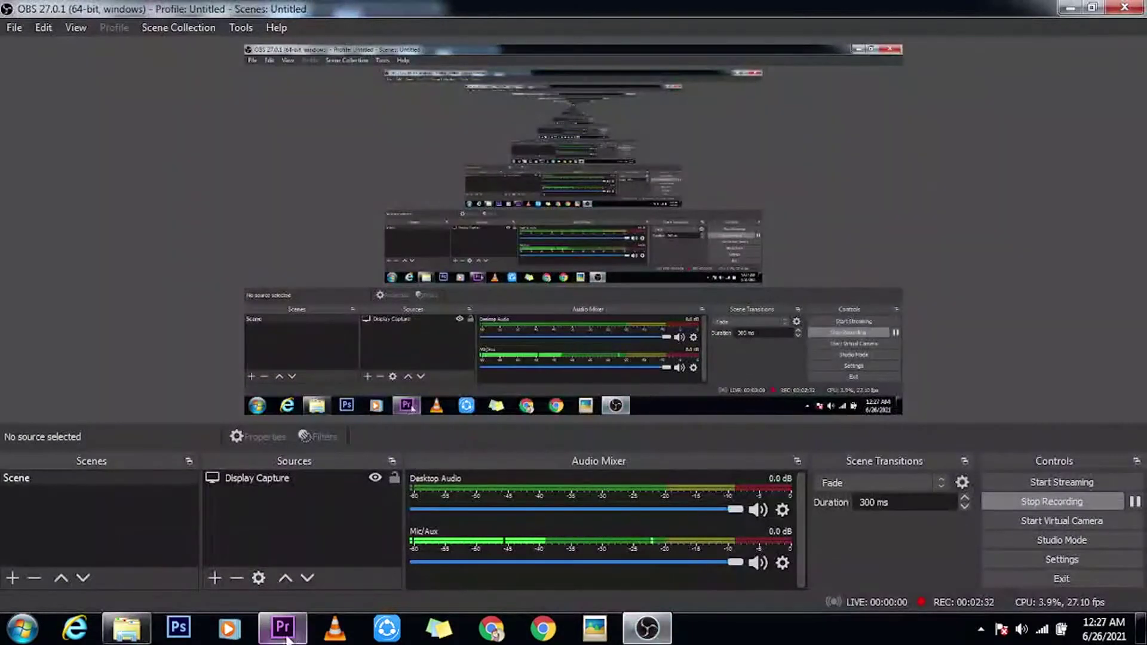
click(283, 627)
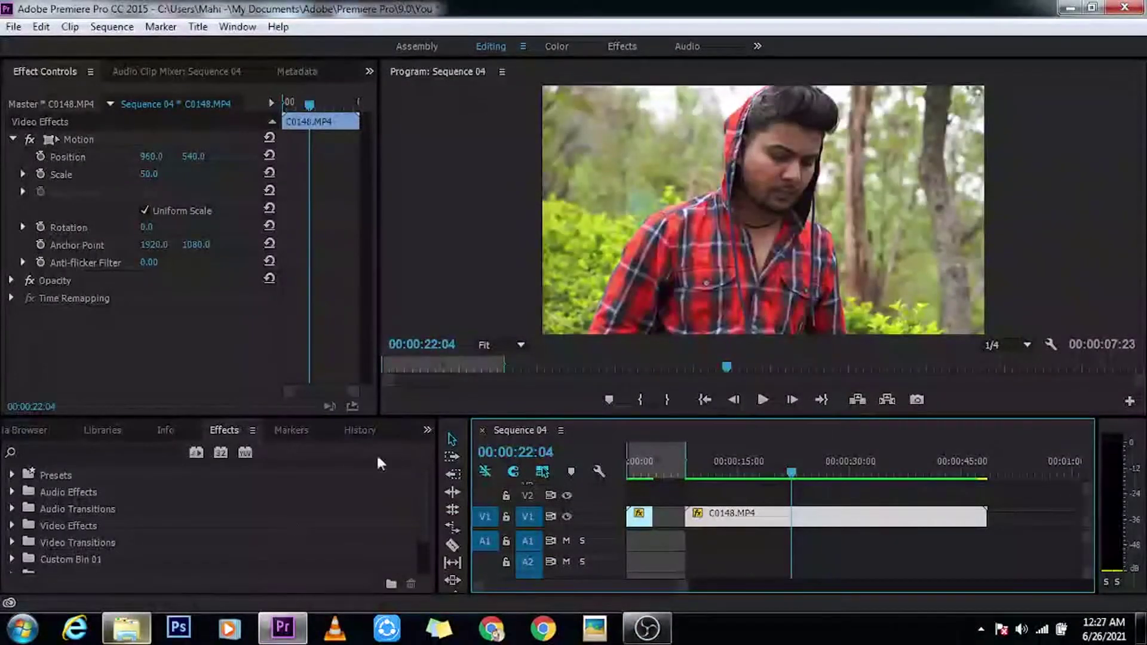
- Show the Project panel and drop the Trap Cinematic background music onto track A2
click(425, 431)
click(452, 452)
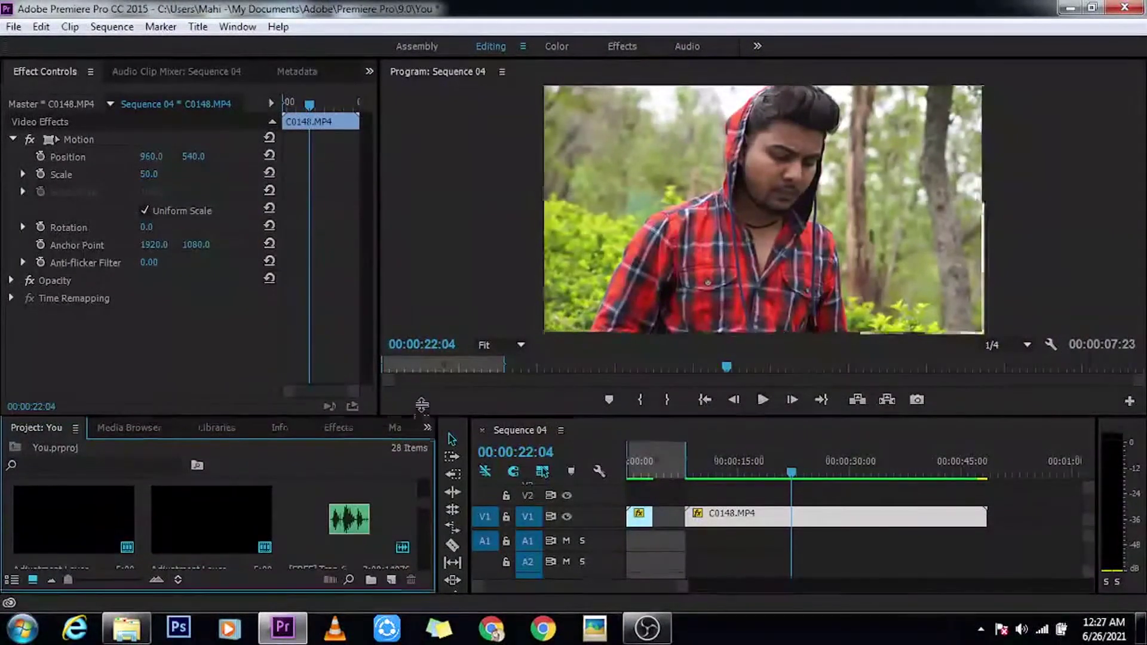
drag(422, 418, 421, 318)
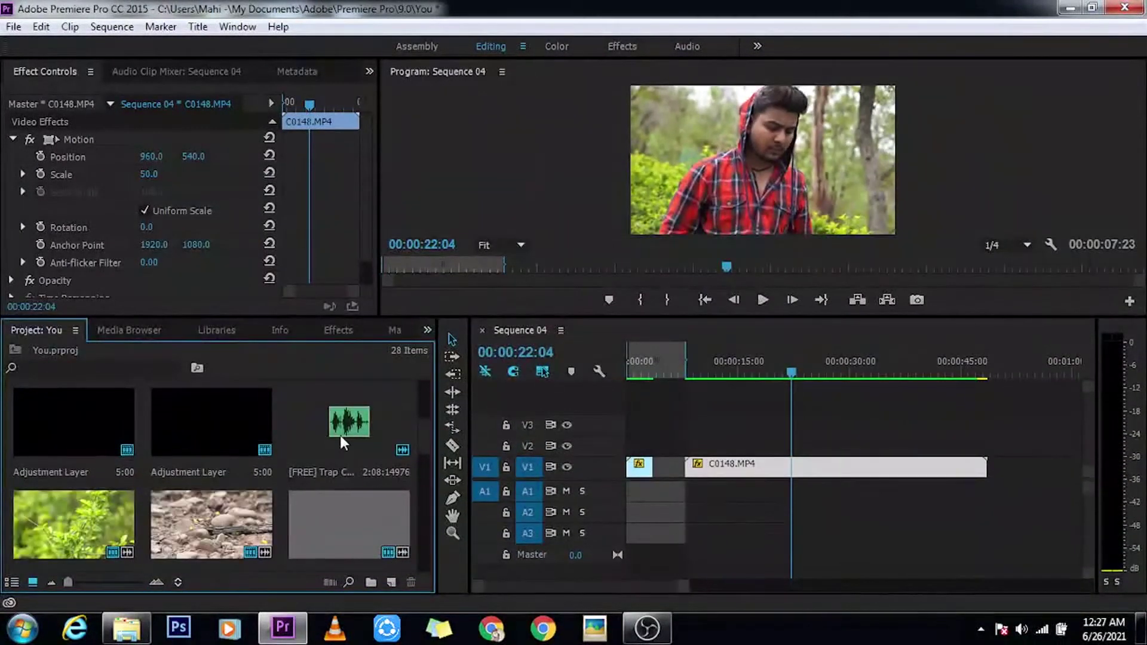
drag(342, 442, 612, 510)
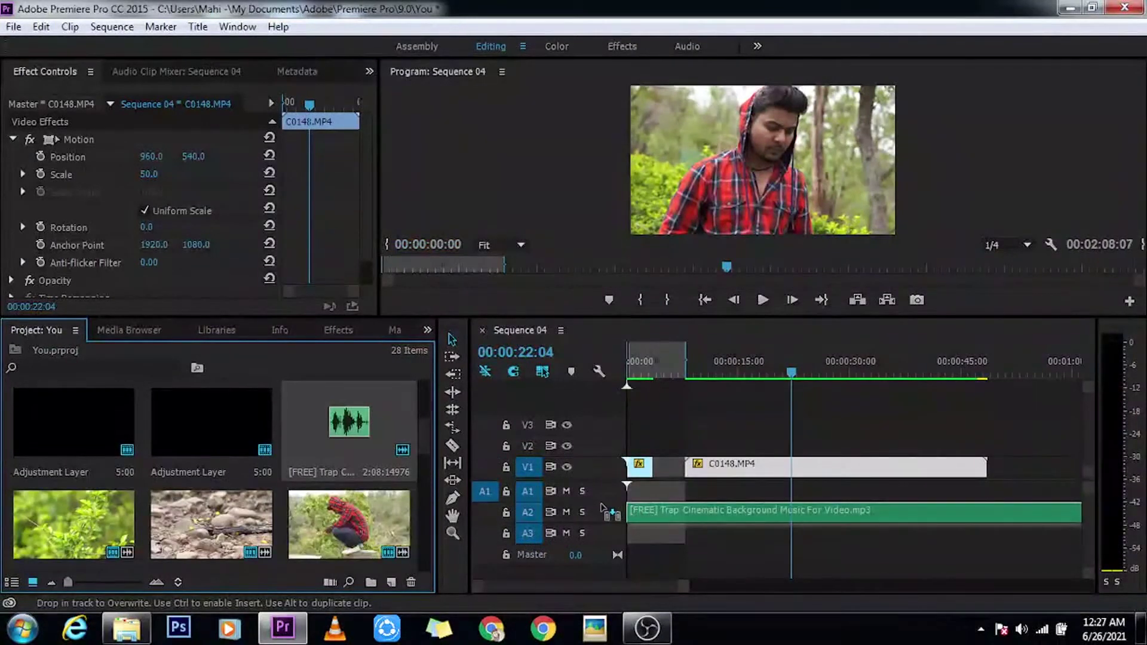
drag(639, 366, 611, 368)
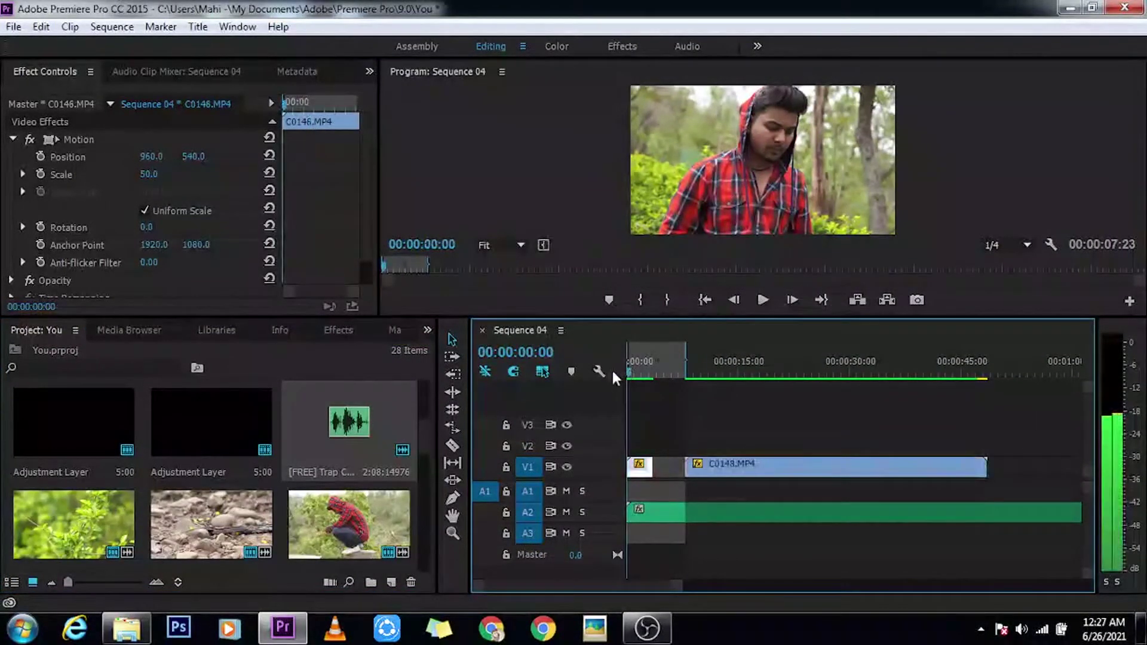
key(space)
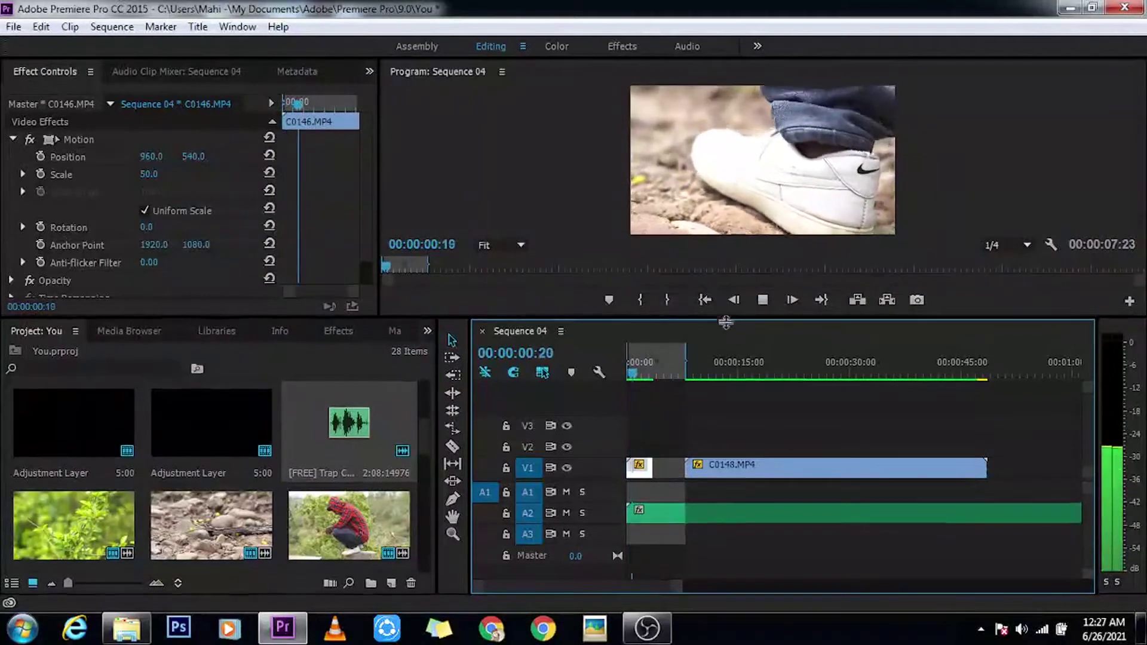
- Enlarge the Program monitor and realign the A2 music clip to start at 00:00:00:00
drag(725, 323, 723, 375)
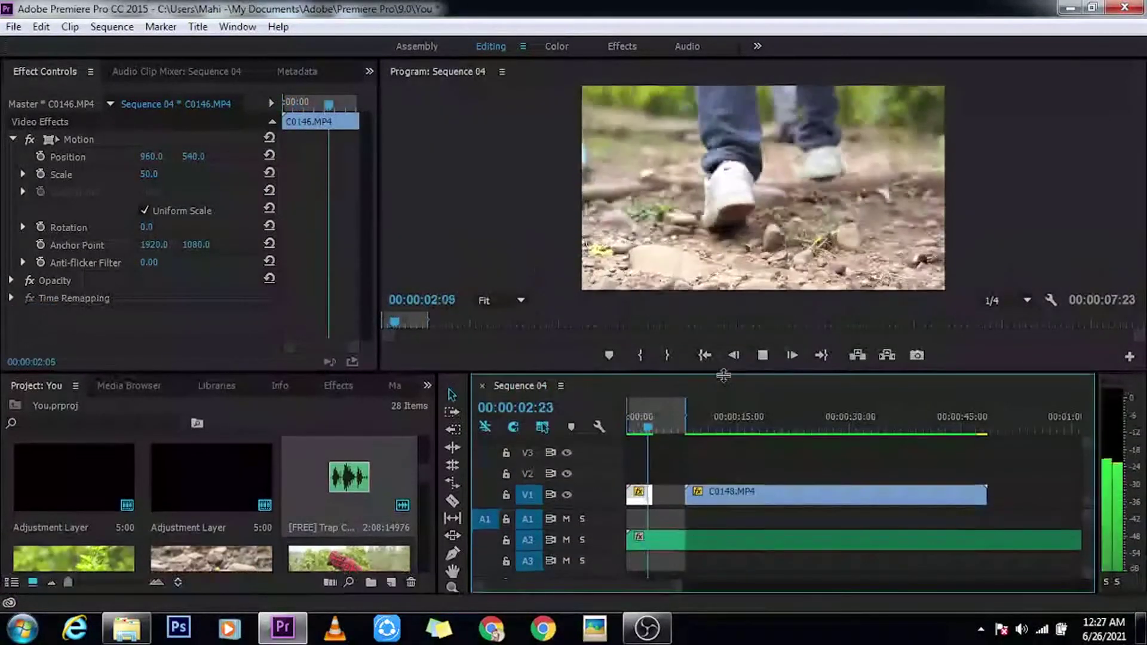
key(space)
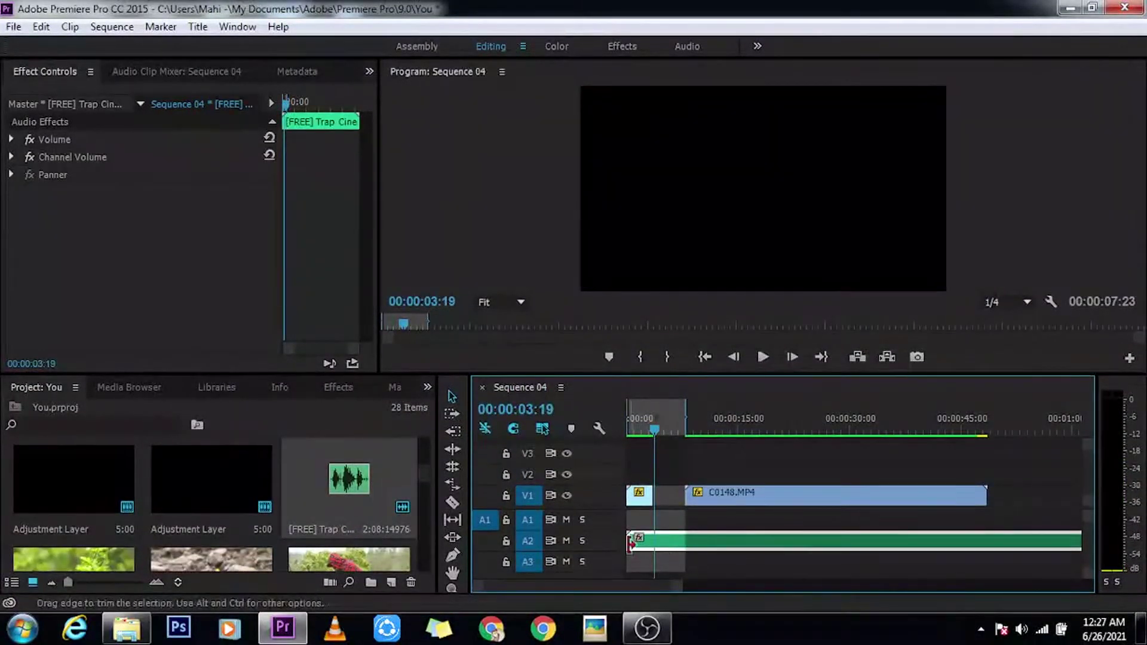
drag(659, 541, 662, 541)
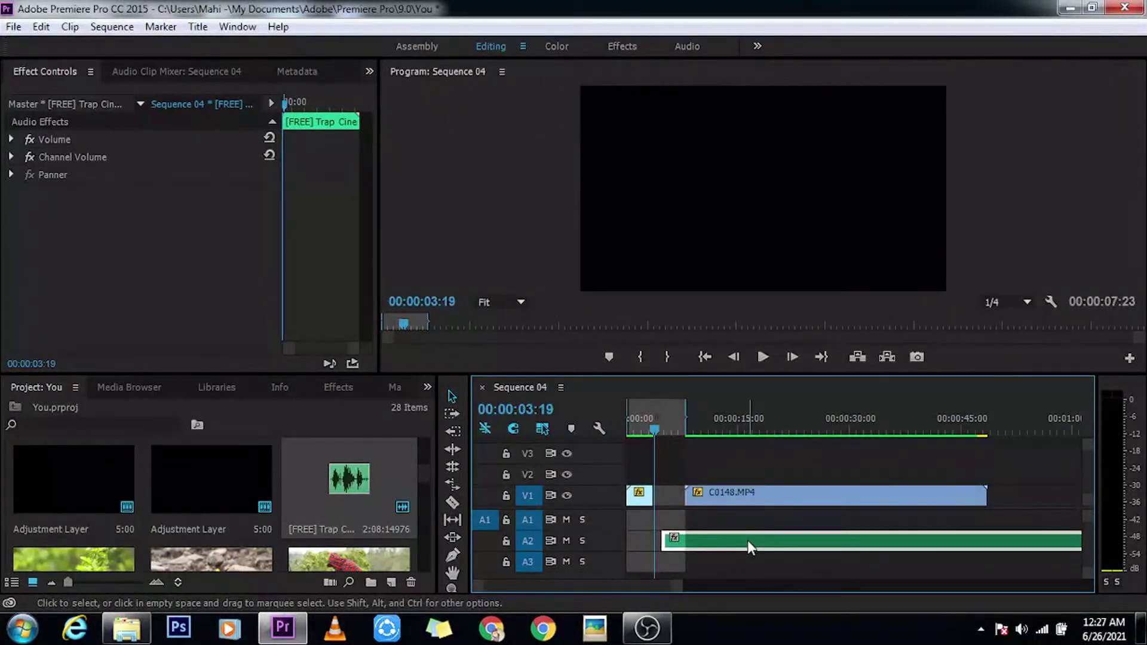
drag(747, 540, 711, 547)
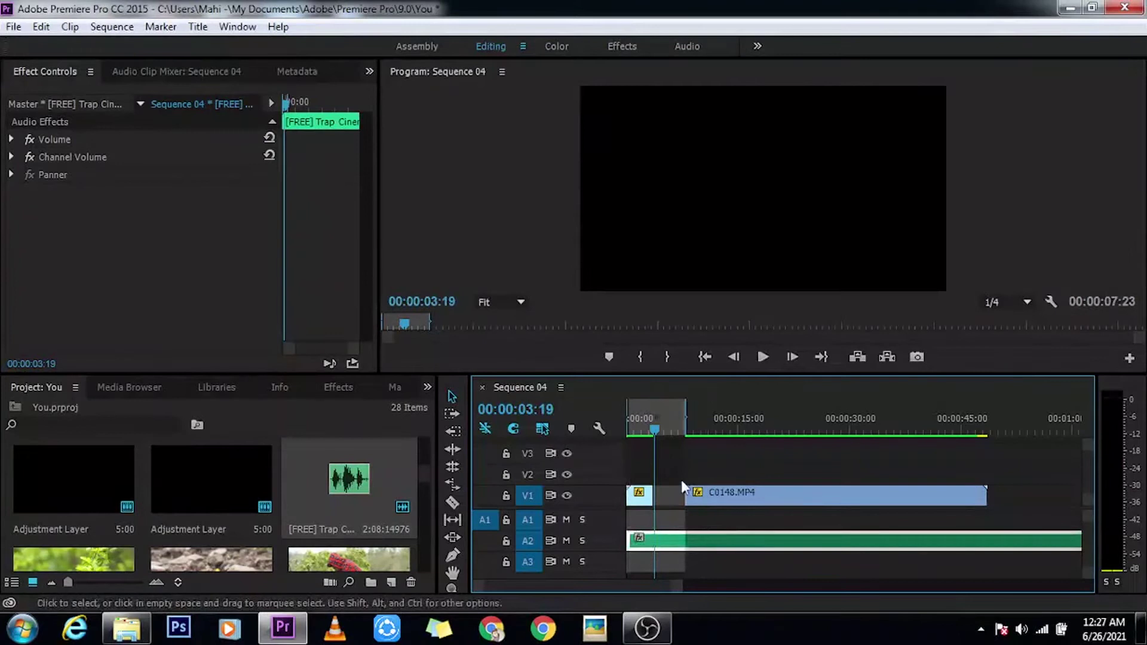
click(653, 429)
drag(654, 429, 619, 428)
key(space)
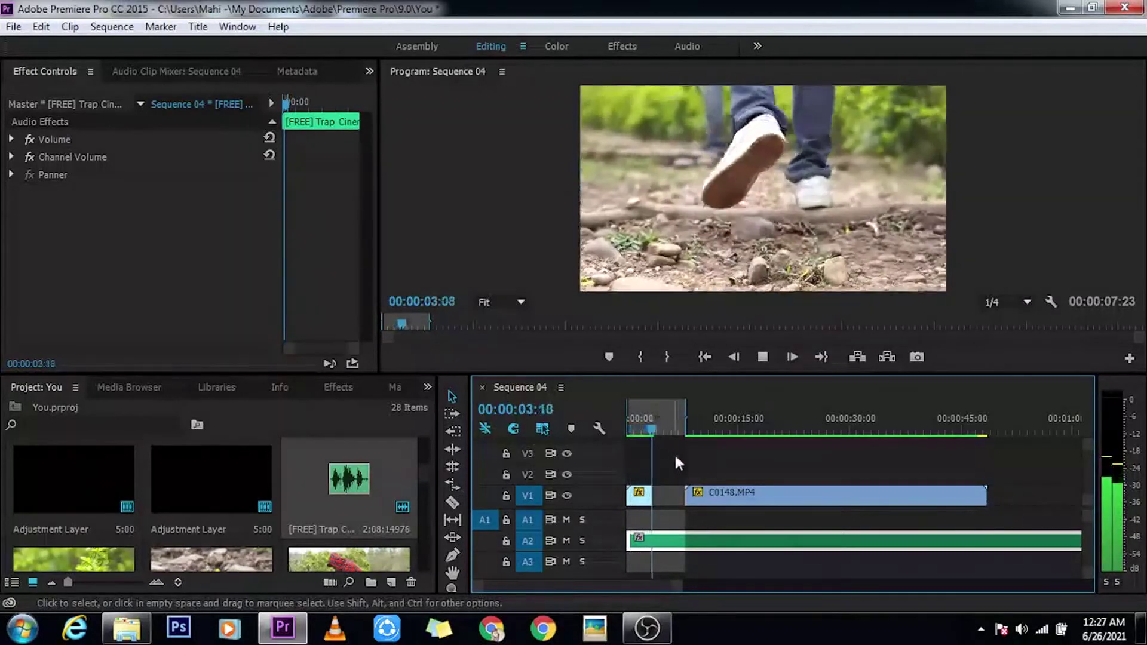
key(space)
- Slide C0148.MP4 left on V1 to butt against the shoe clip, then play back the join
drag(726, 491, 707, 502)
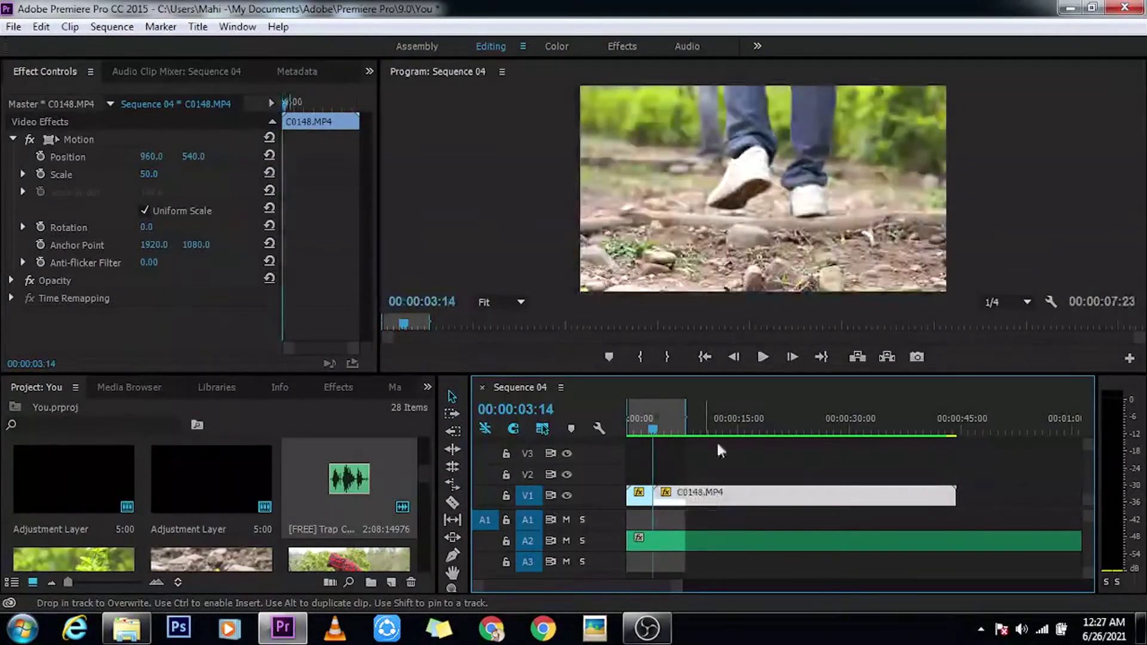
mouse_move(675, 587)
mouse_down()
mouse_move(642, 590)
mouse_move(658, 589)
mouse_up()
mouse_move(744, 499)
mouse_down()
mouse_move(734, 499)
mouse_move(901, 514)
mouse_move(885, 505)
mouse_up()
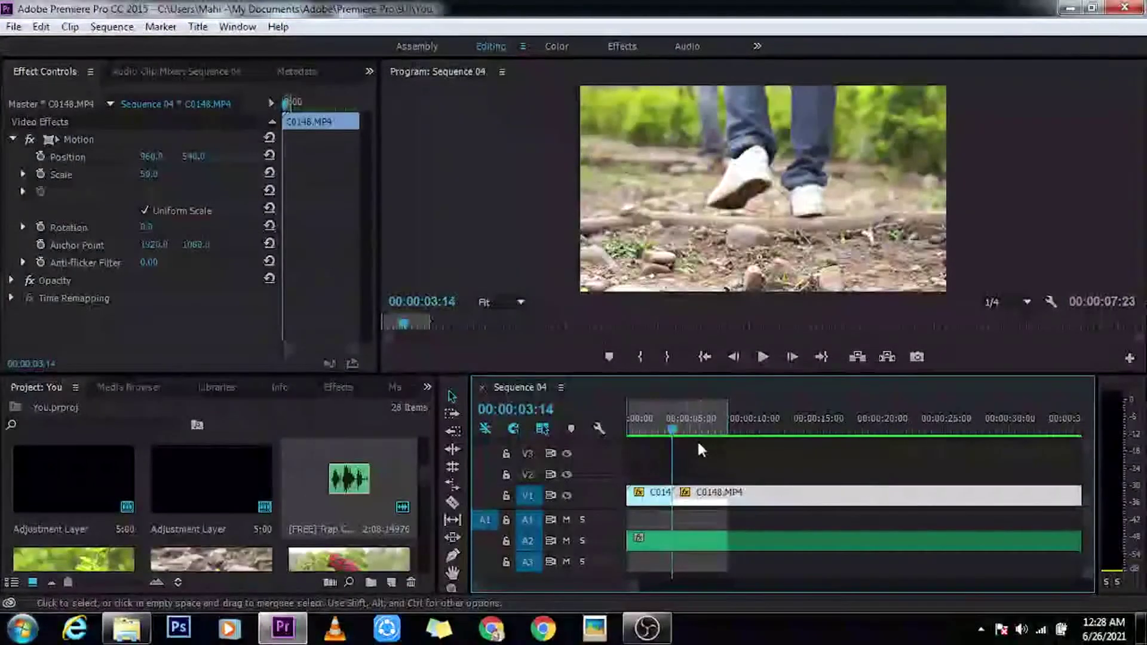
mouse_move(676, 429)
mouse_down()
mouse_move(667, 430)
mouse_move(687, 446)
mouse_move(680, 458)
mouse_up()
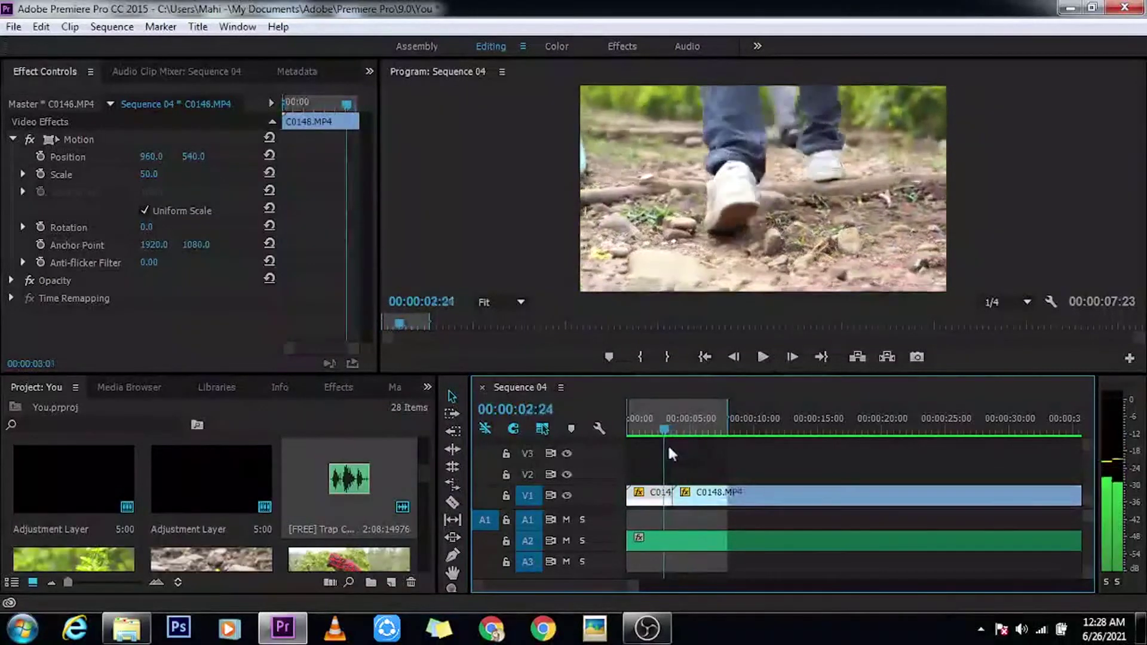
drag(681, 453, 682, 452)
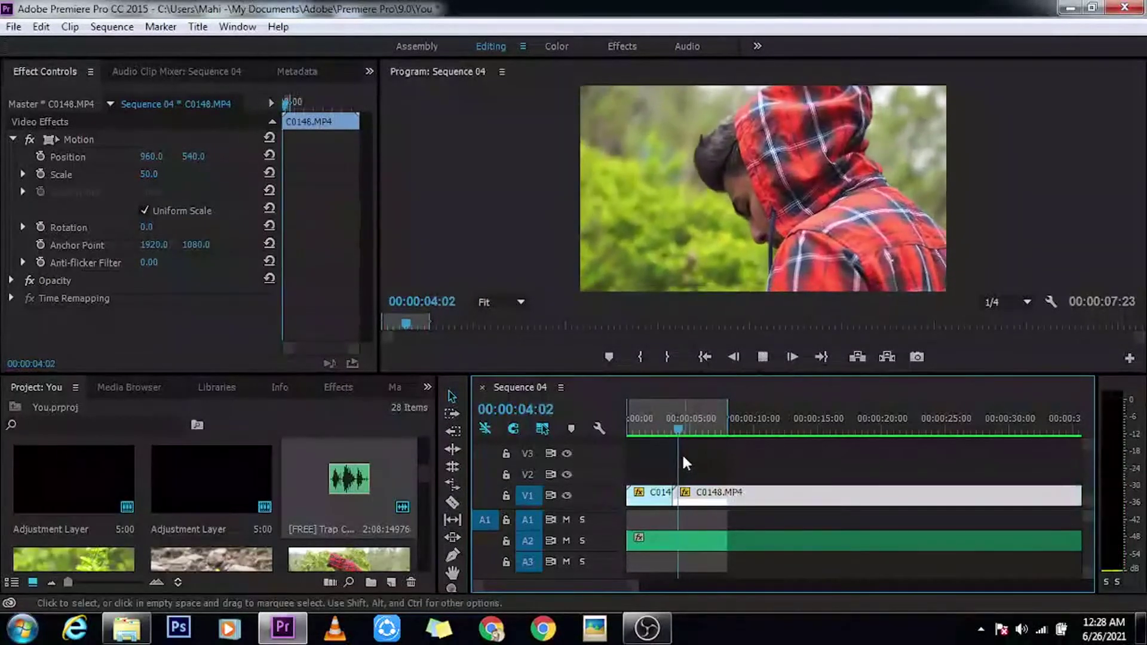
key(space)
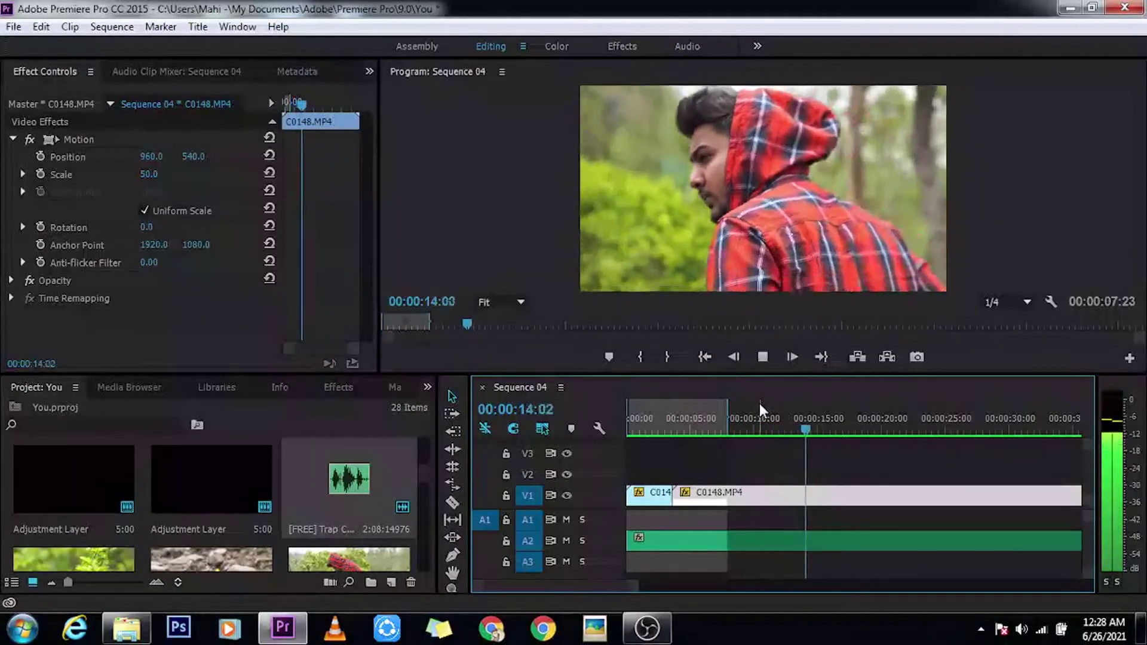
- Cut C0148 at about 9 seconds, delete the unwanted section, and slide the rest after the shoe clip
click(807, 428)
drag(807, 431, 752, 432)
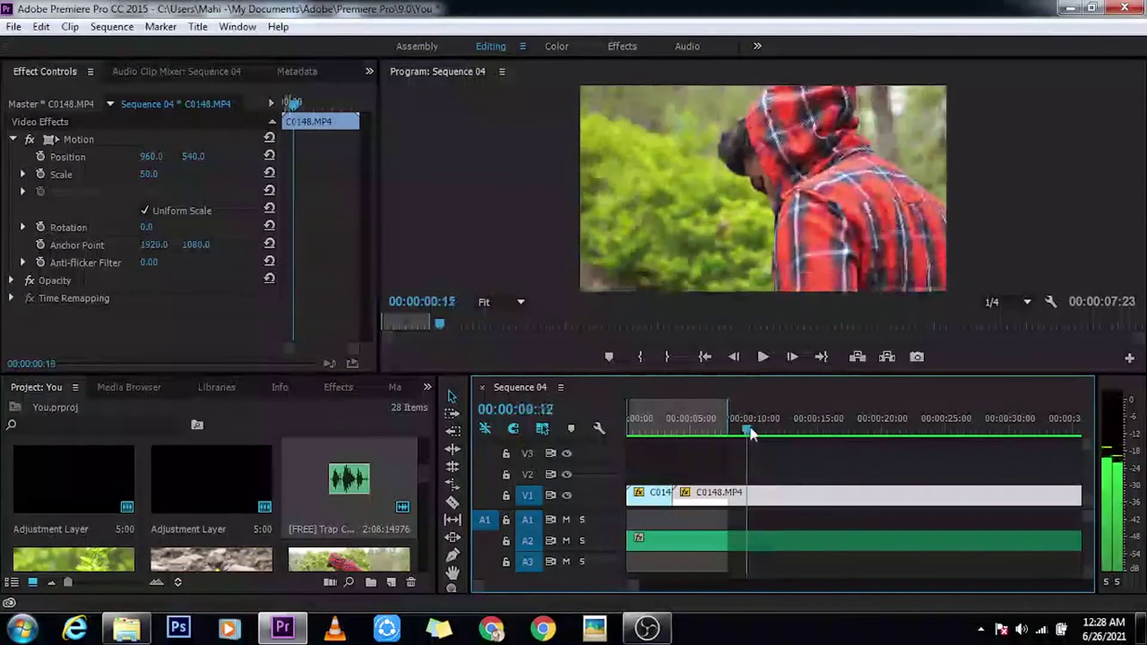
click(452, 503)
click(751, 496)
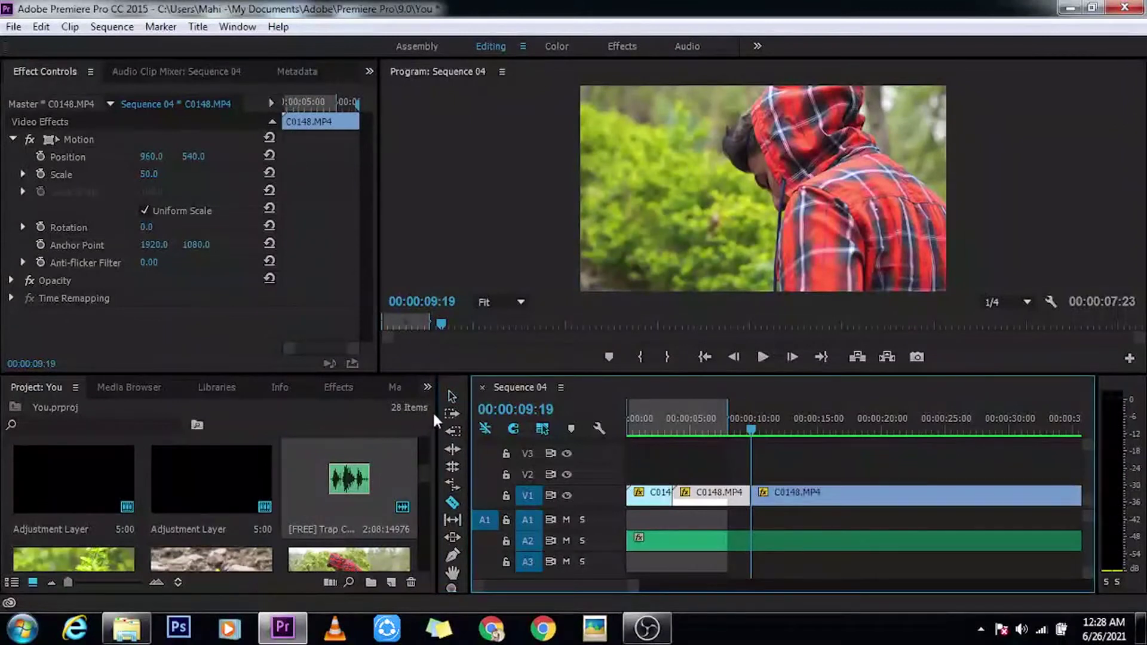
click(451, 396)
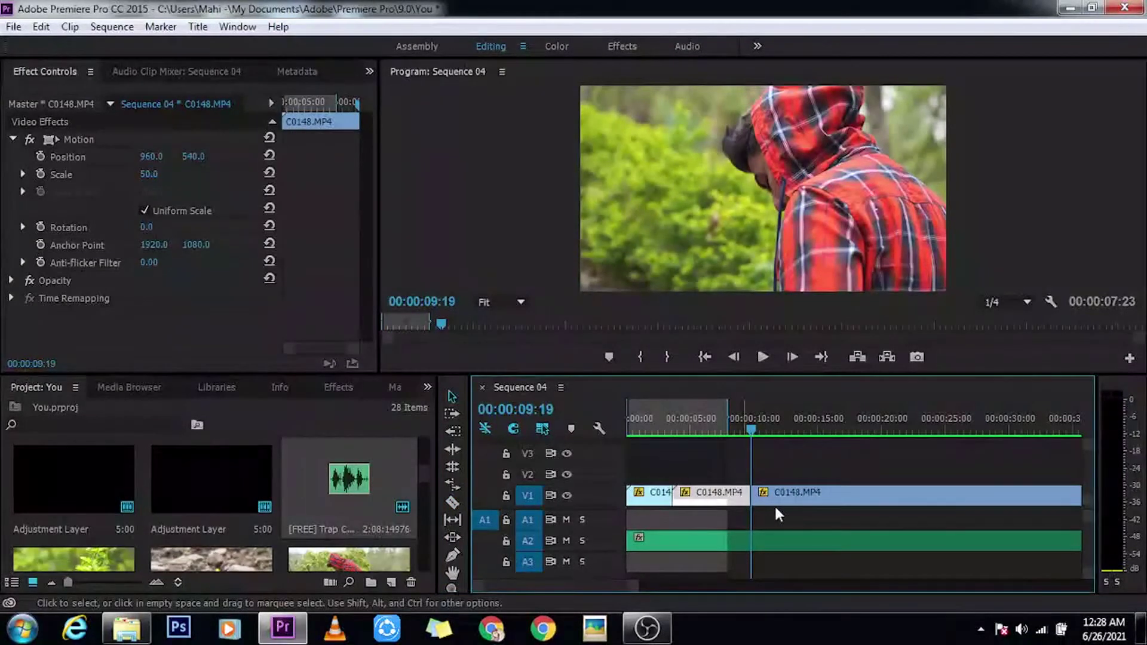
key(Delete)
drag(777, 503, 716, 497)
mouse_move(679, 421)
mouse_down()
mouse_move(767, 436)
mouse_move(755, 436)
mouse_up()
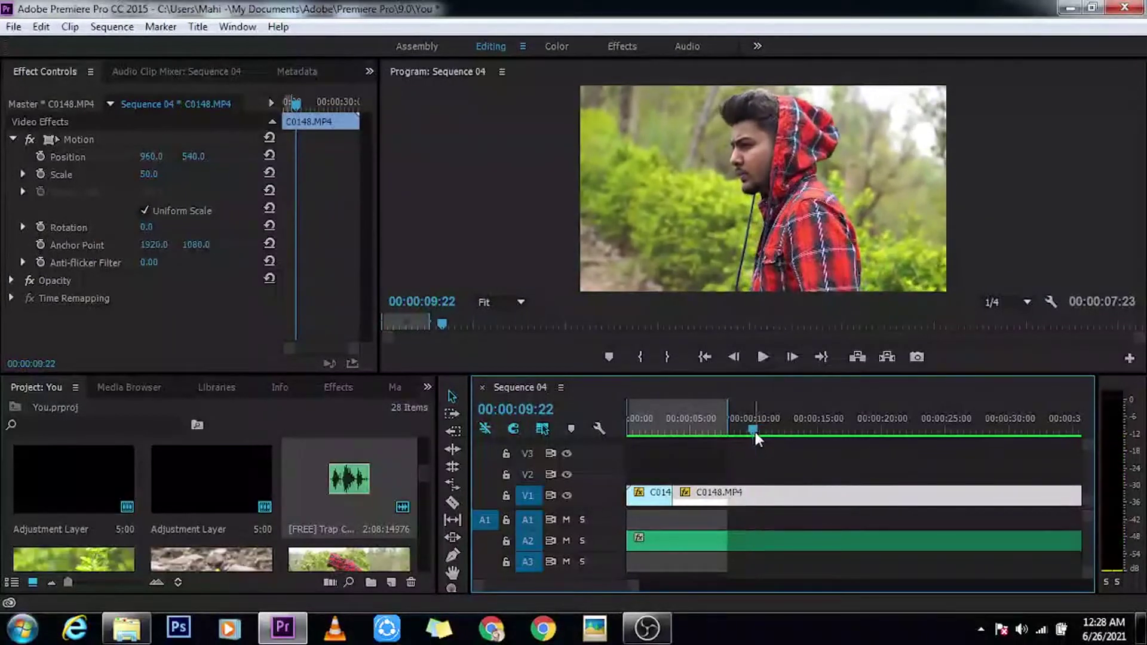
- Cut C0148 at 00:00:09:22 and delete its leftover tail
click(452, 502)
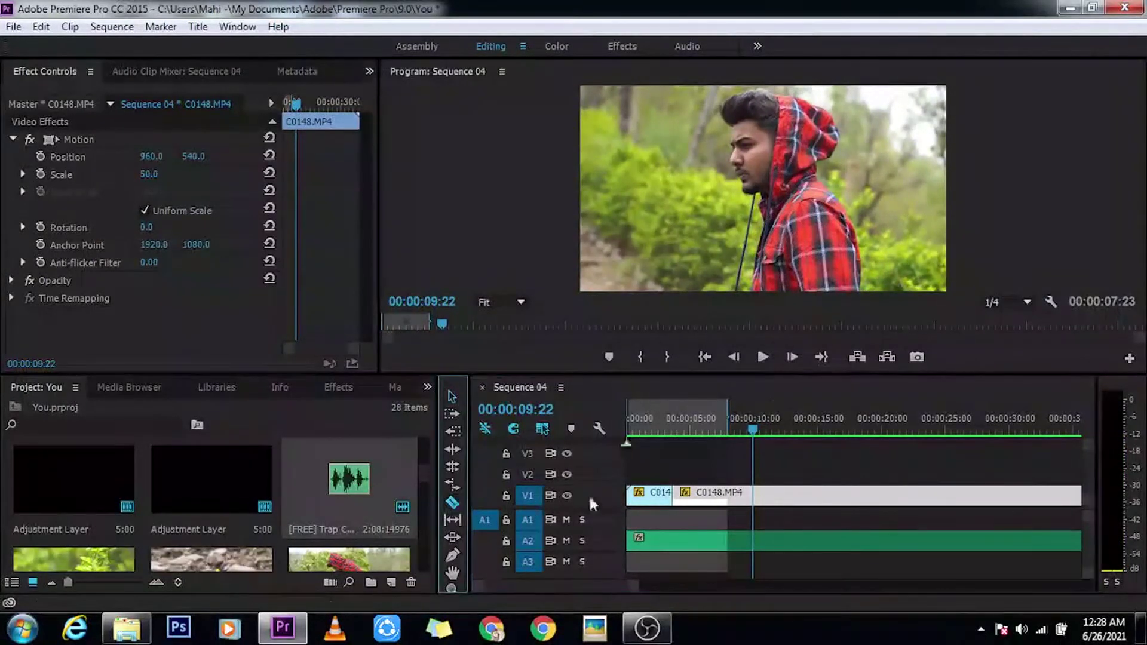
click(756, 497)
click(452, 397)
click(823, 504)
key(Delete)
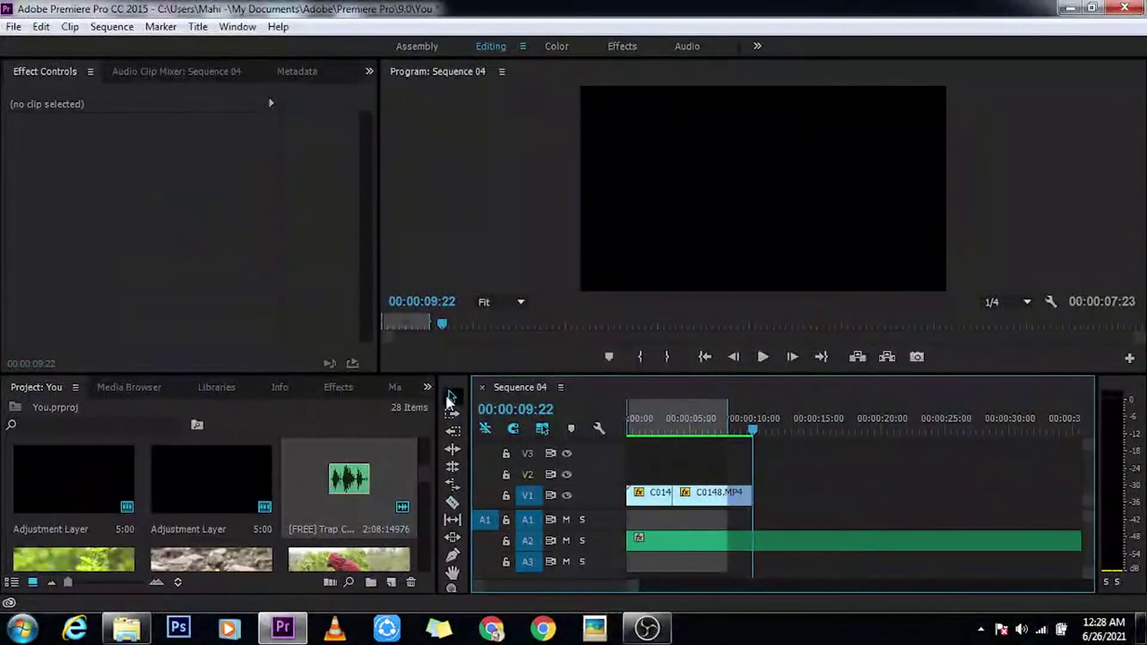
click(451, 390)
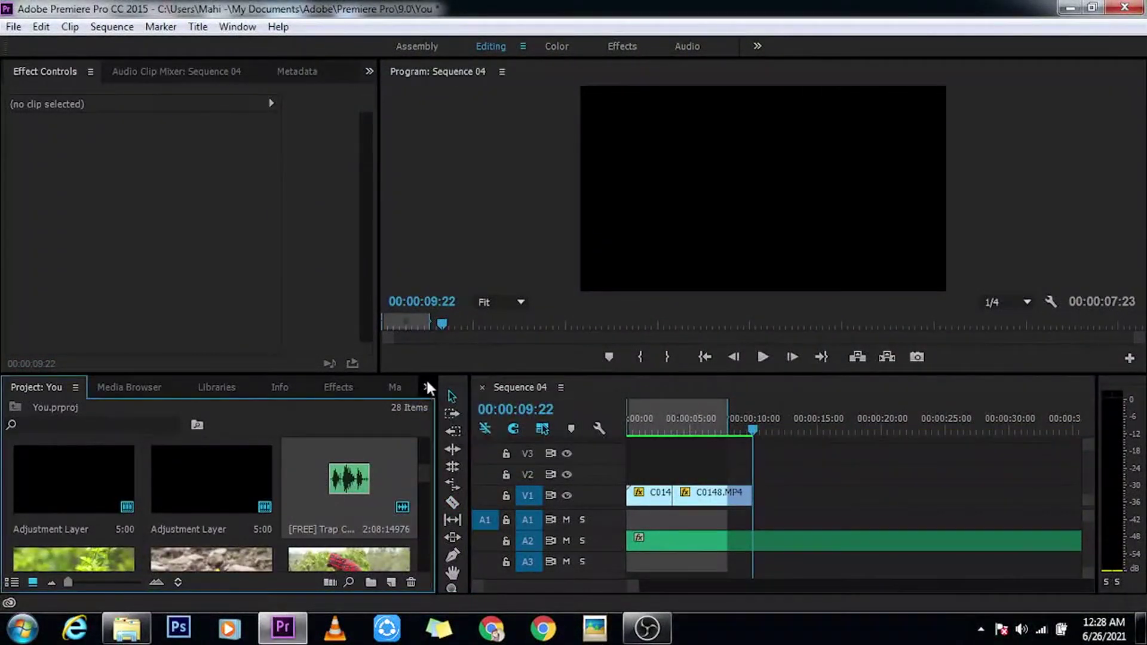
- Scroll the Project panel bin to bring the leaf close-up C0145.MP4 into view
scroll(406, 461, down, 3)
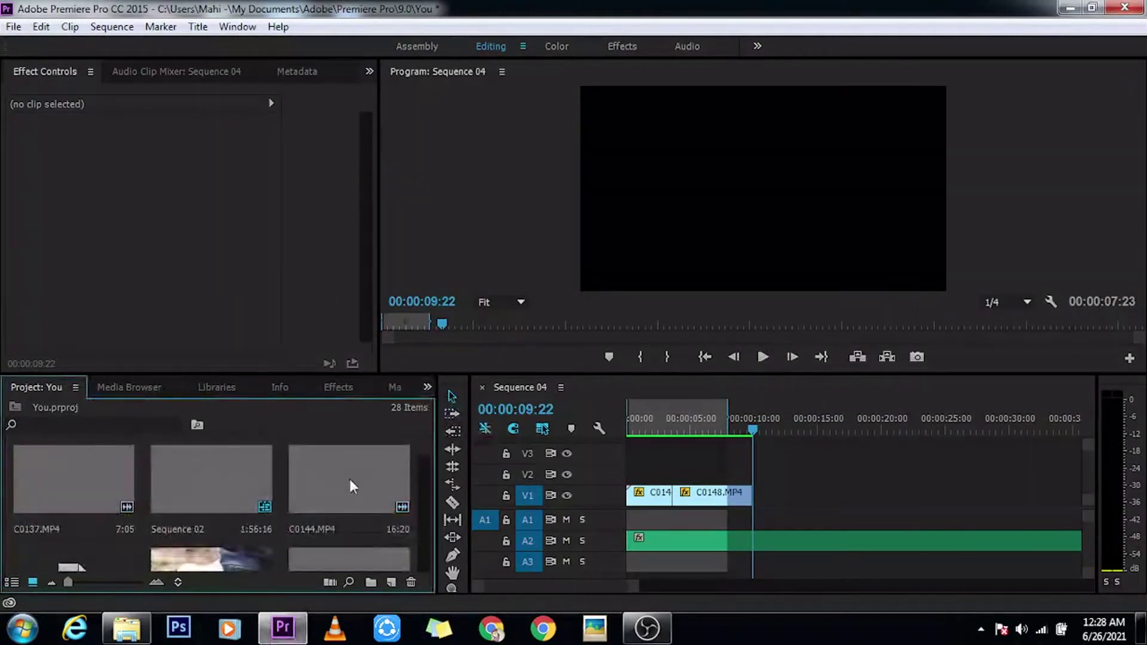
scroll(243, 511, up, 2)
click(348, 514)
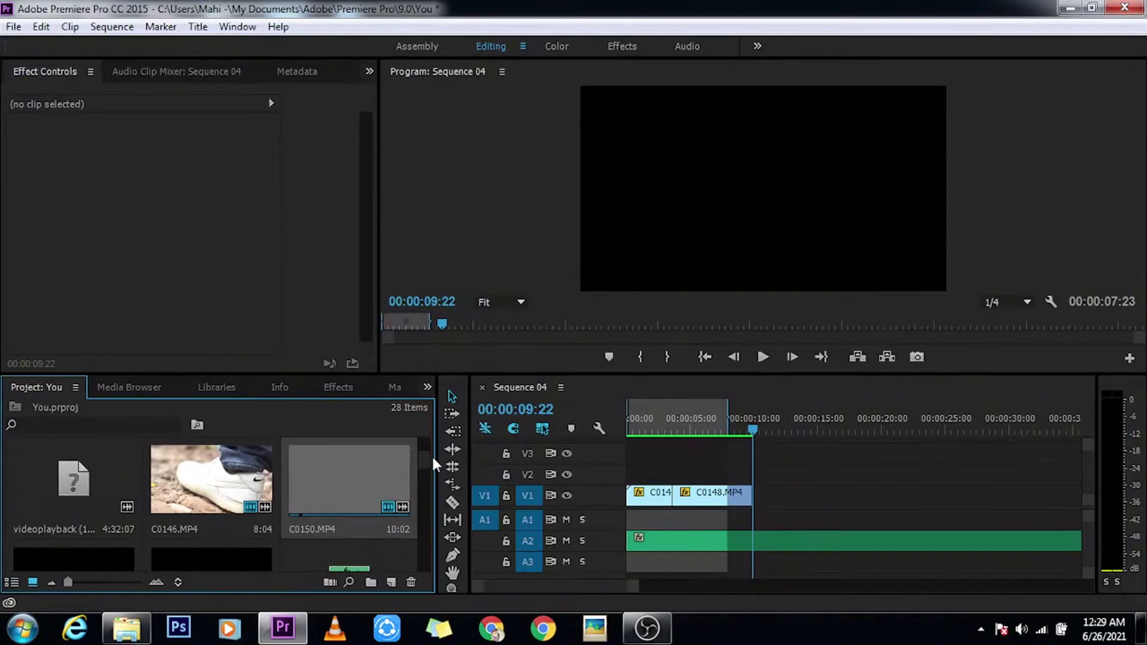
scroll(427, 446, up, 2)
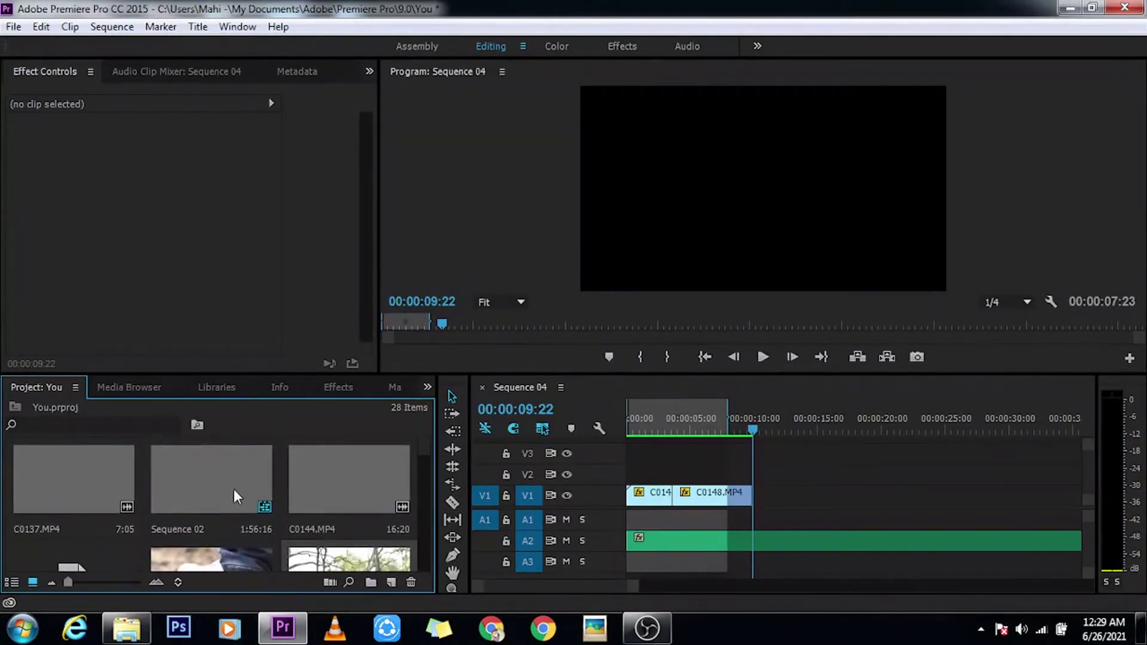
scroll(222, 492, down, 2)
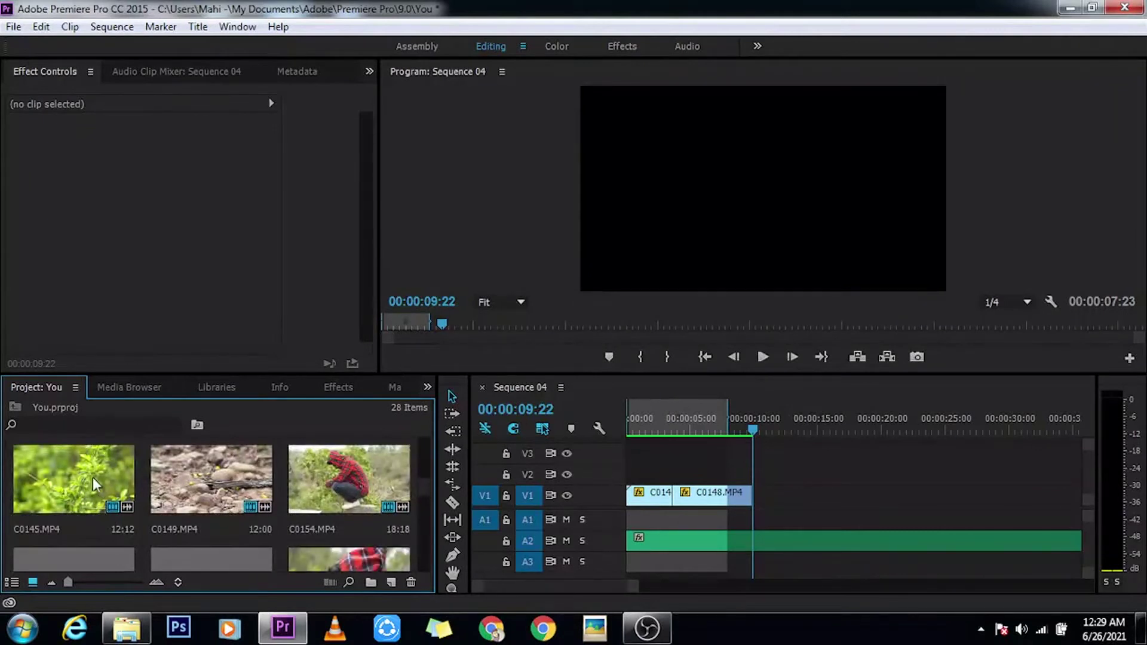
scroll(363, 520, down, 2)
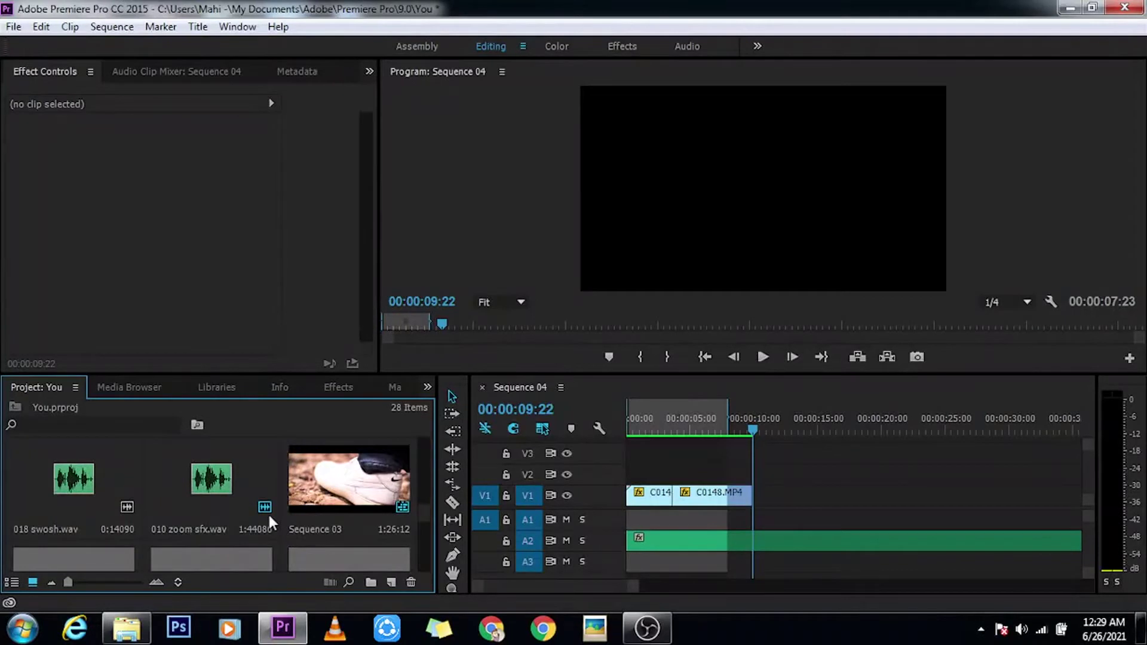
scroll(269, 519, up, 2)
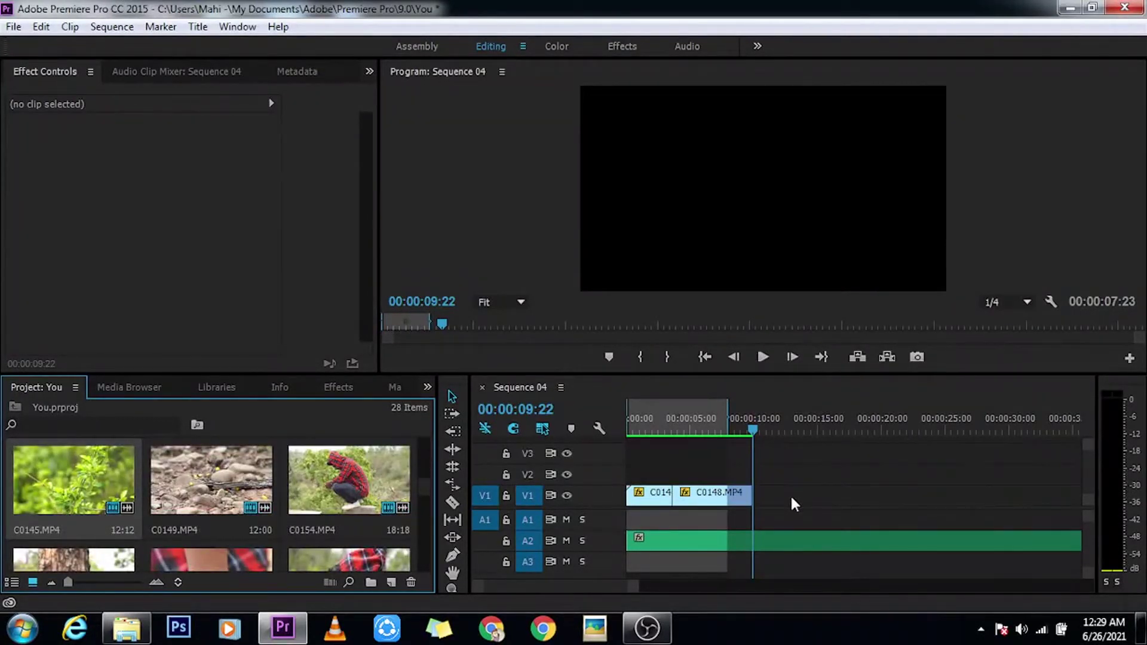
- Place the leaf close-up C0145.MP4 on V1/A1 after the gap and move the playhead onto it
drag(73, 479, 771, 505)
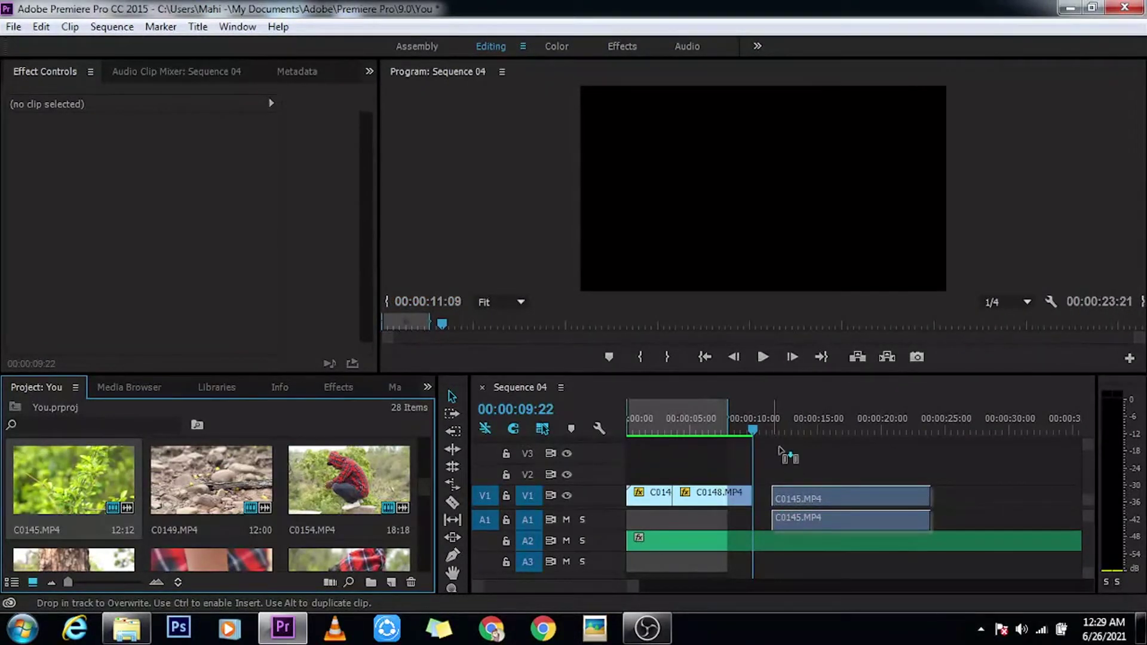
drag(787, 434, 783, 420)
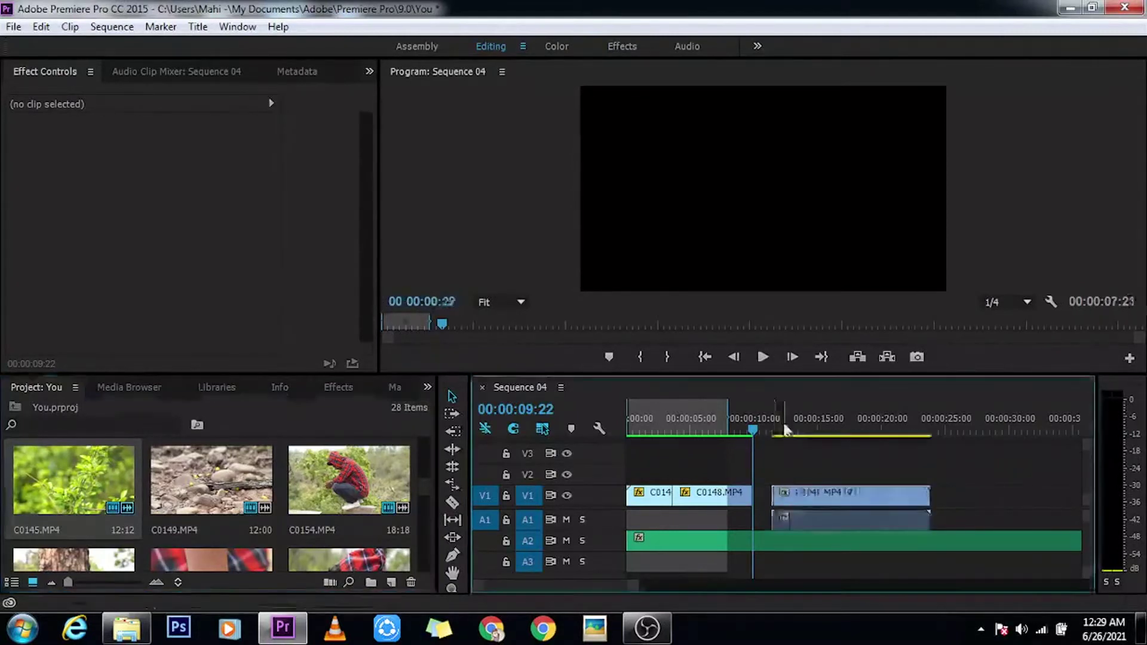
click(783, 430)
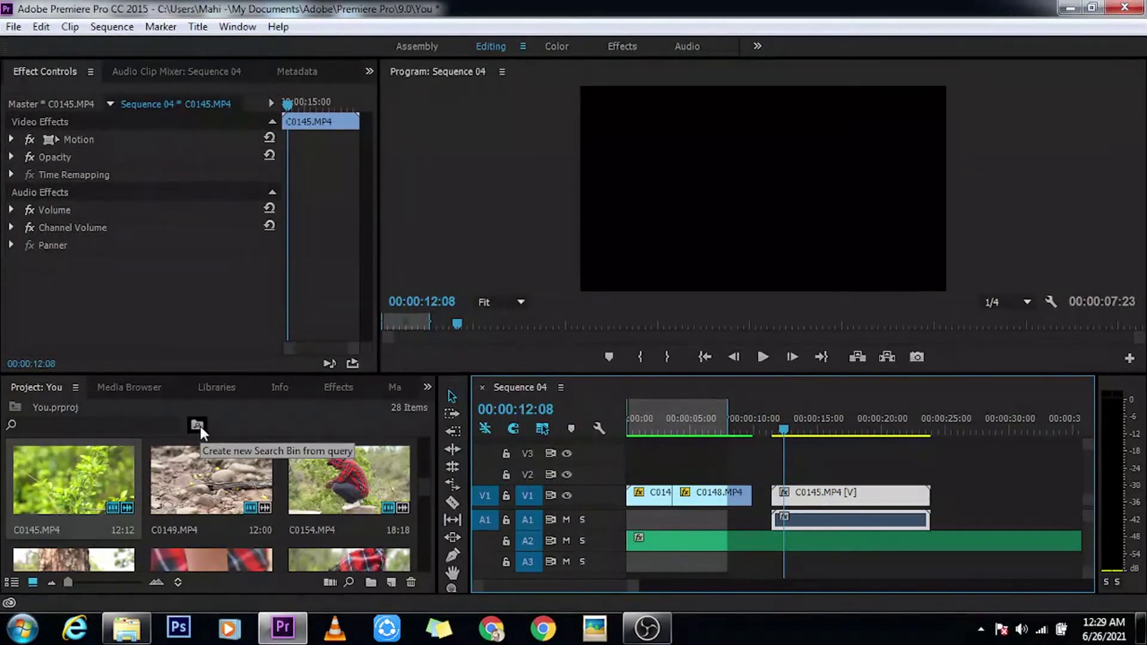
- Switch briefly to the My Videos Explorer window and back to Premiere Pro
click(56, 393)
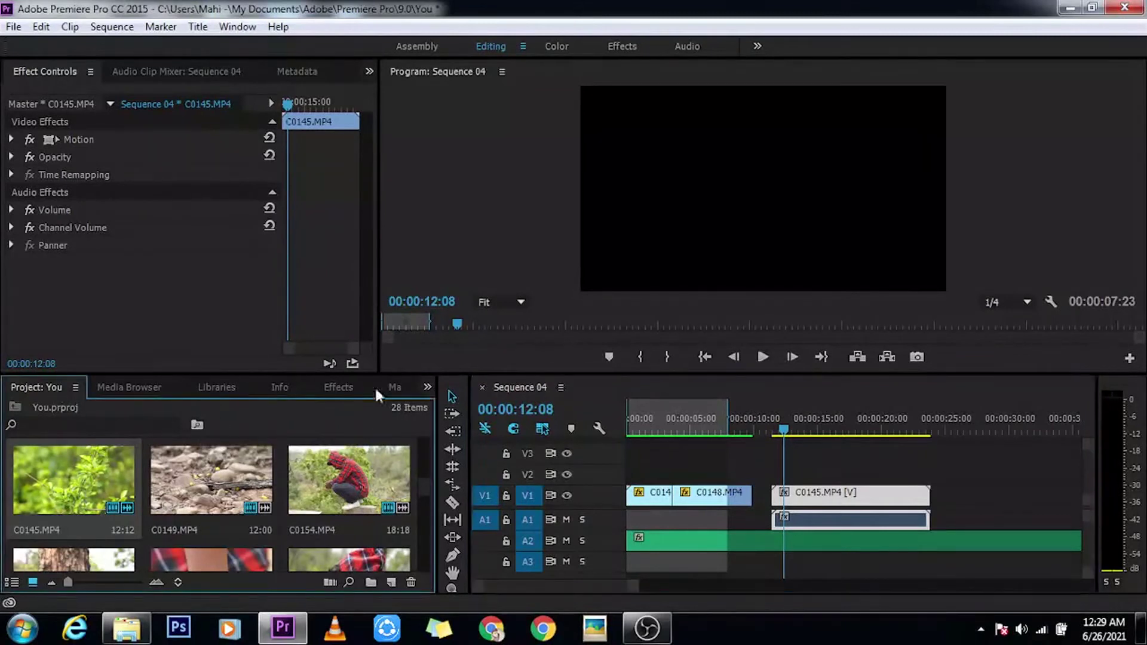
click(427, 387)
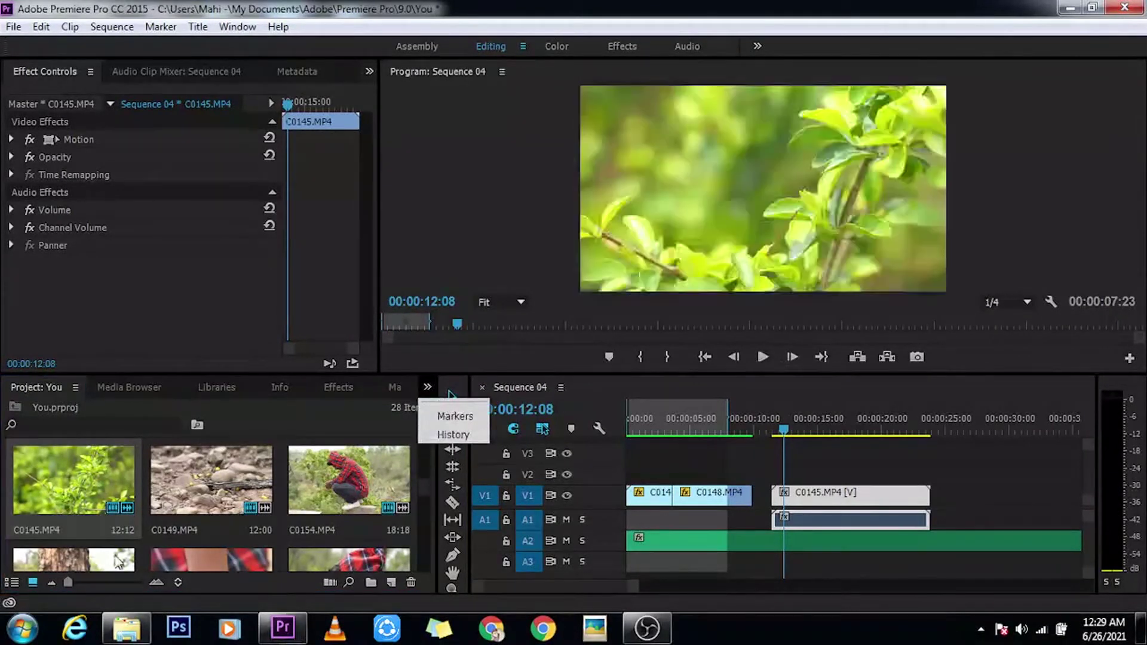
click(126, 628)
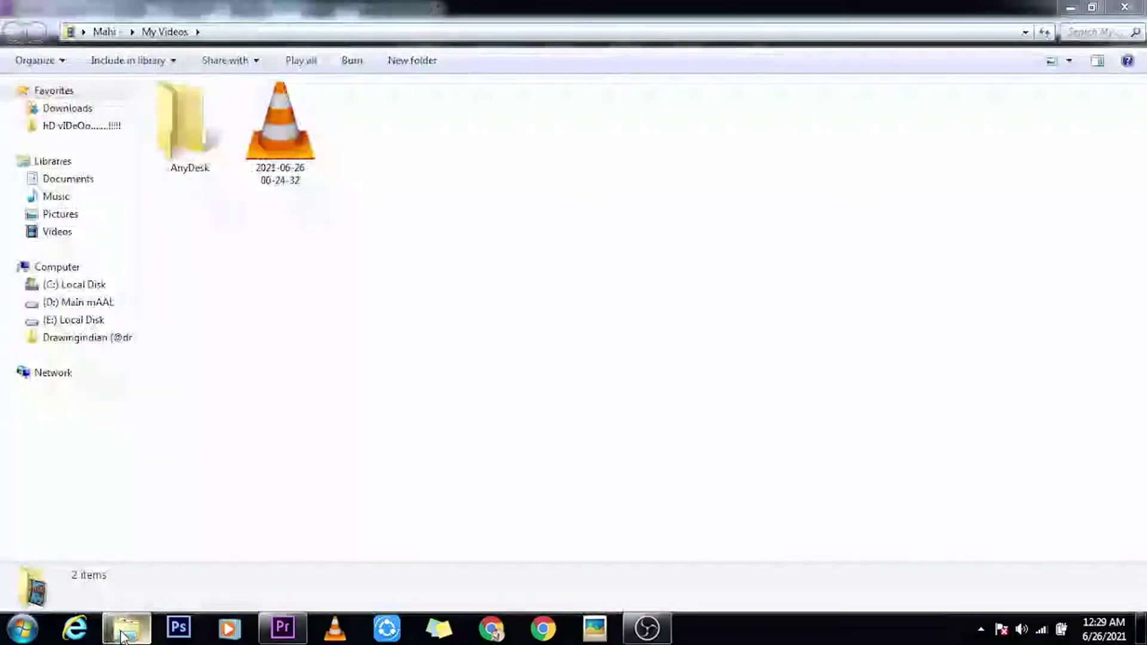
click(279, 628)
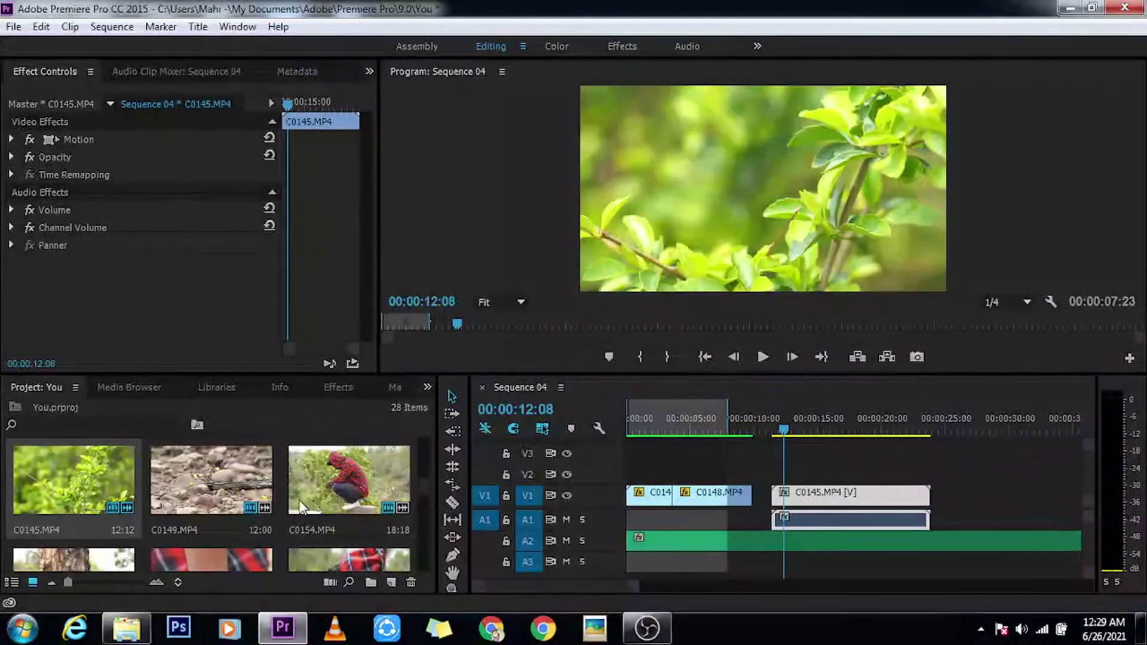
- Put the playhead at the leaf clip's start and mark the clip with X
click(780, 434)
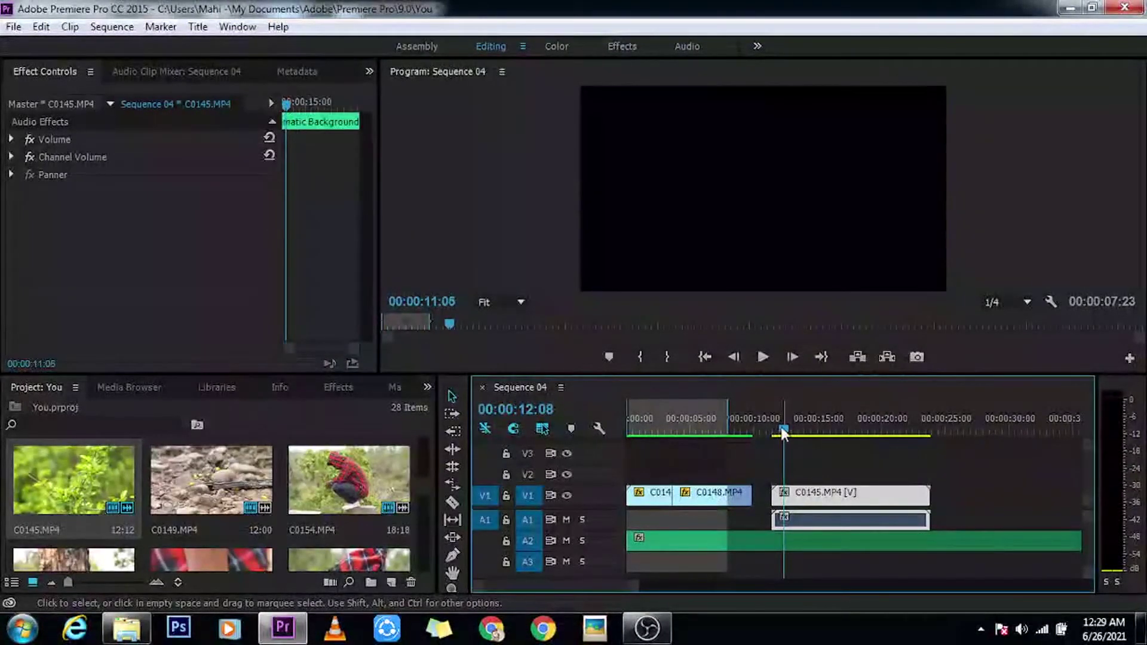
drag(784, 434, 774, 427)
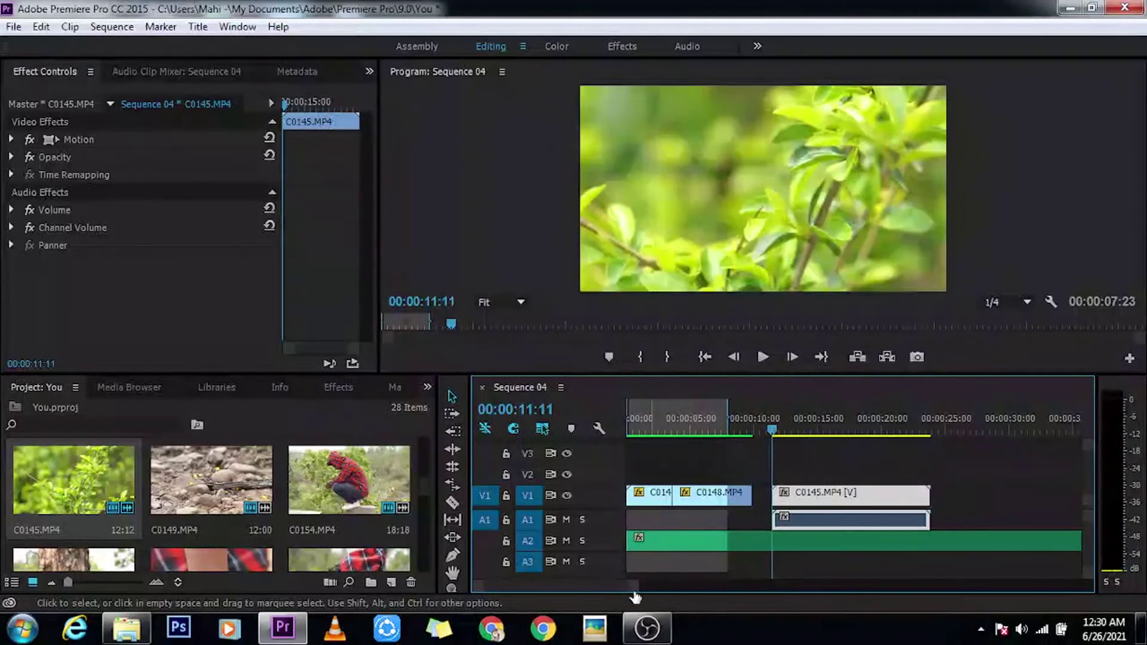
drag(631, 590, 624, 596)
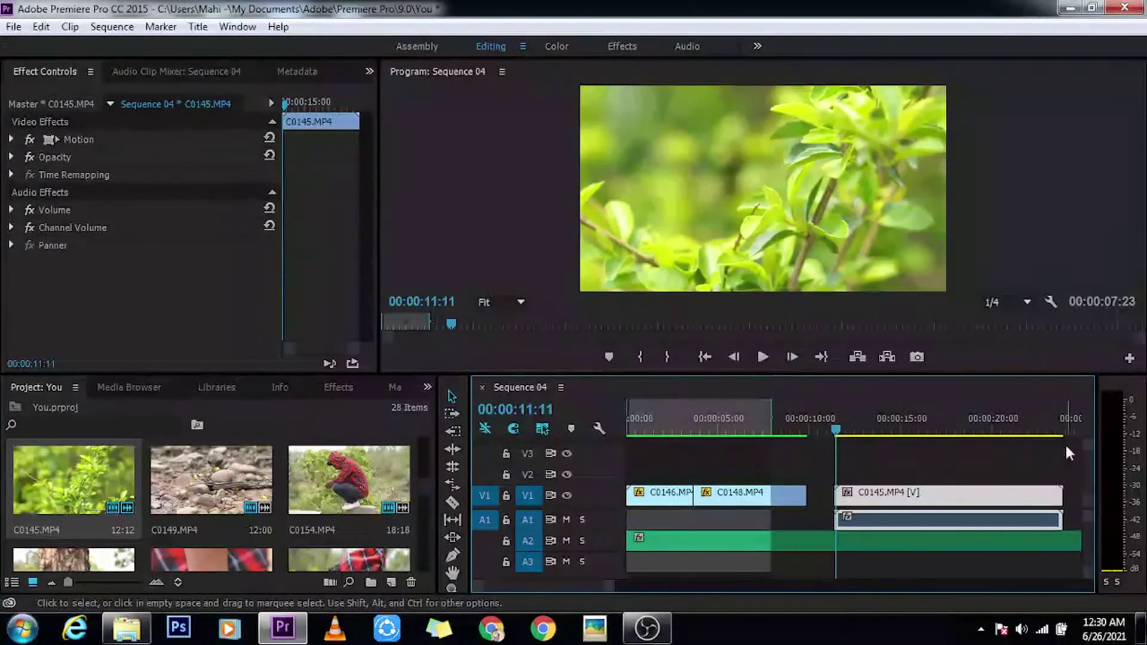
click(836, 429)
key(x)
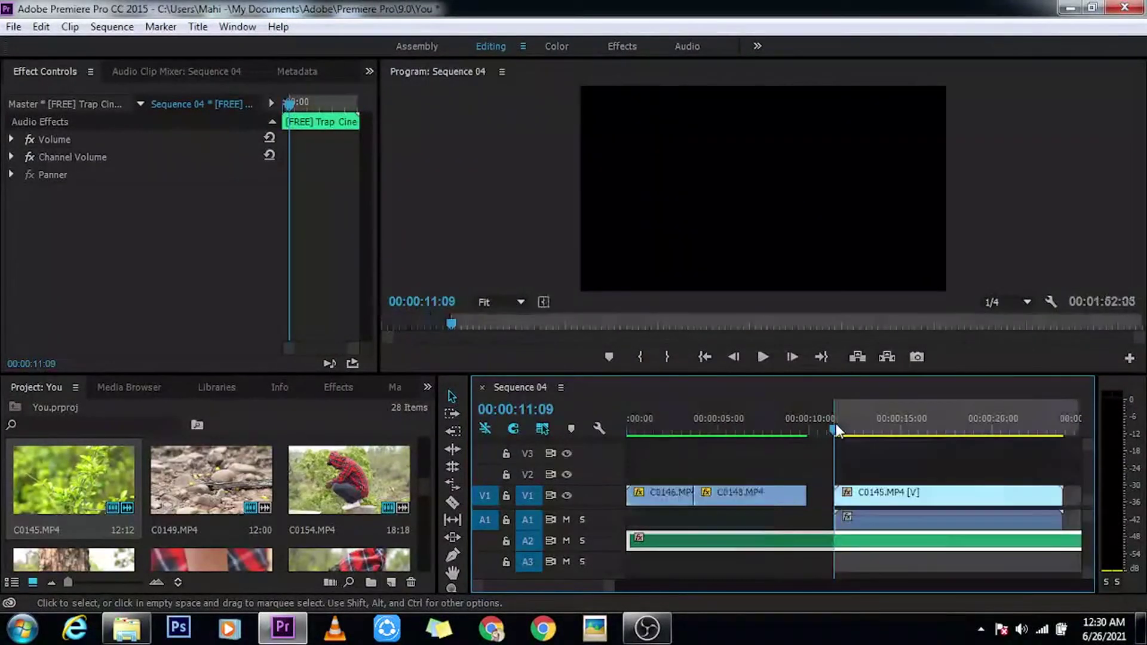
- Set the Out point at the leaf clip's end and render In to Out
click(1066, 410)
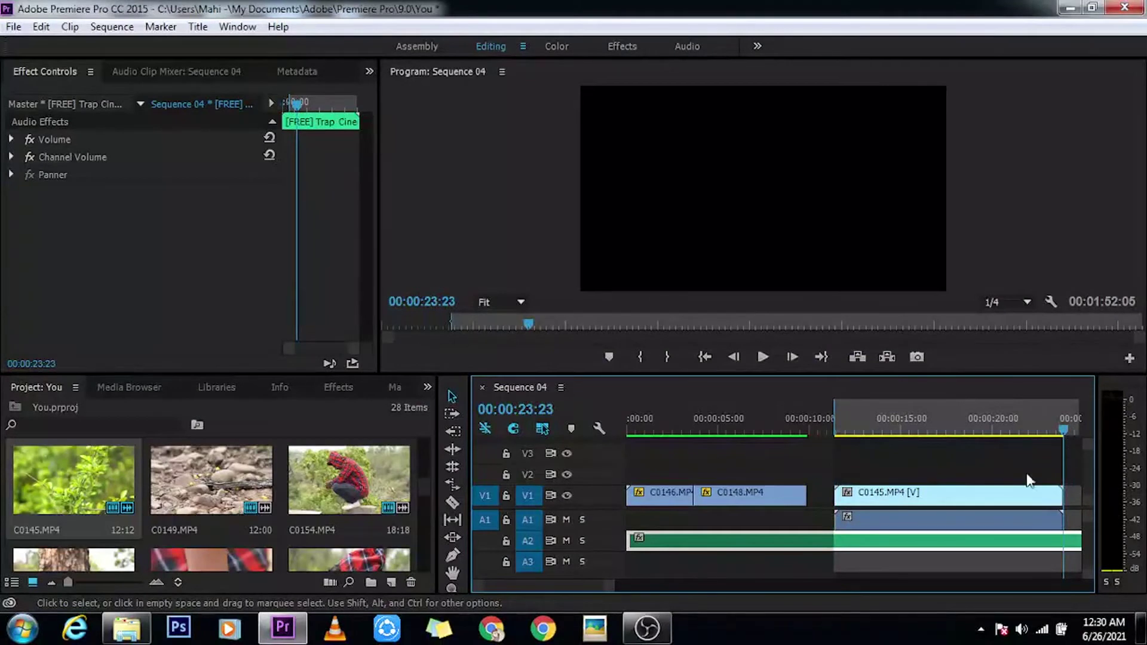
right_click(1065, 426)
click(1067, 429)
key(o)
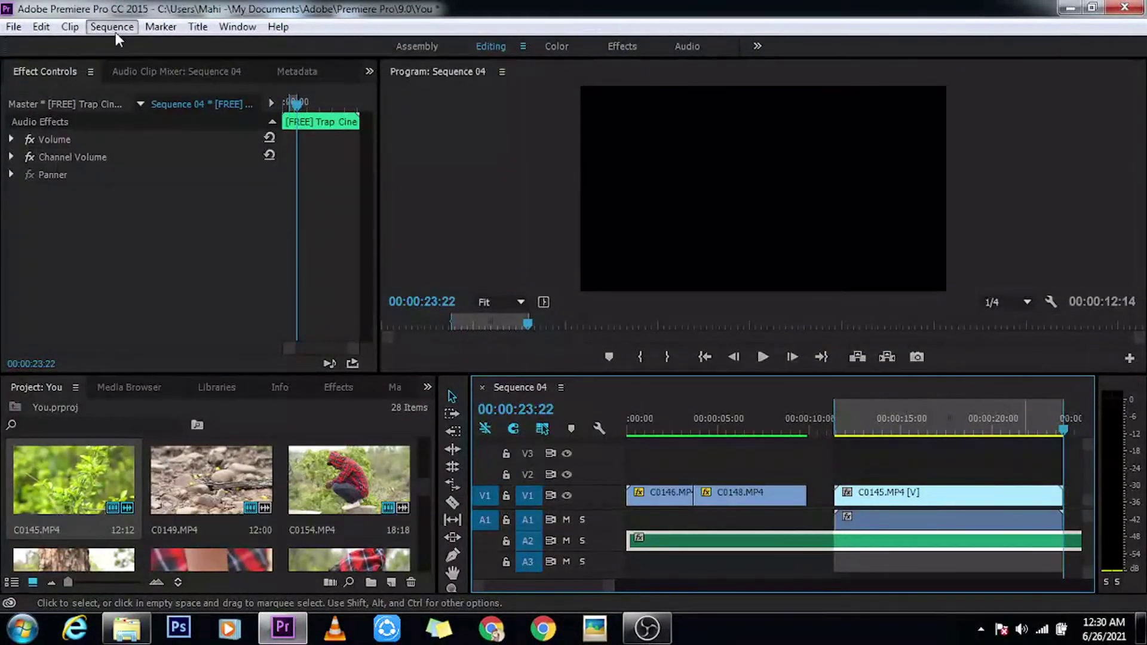
click(116, 32)
click(152, 87)
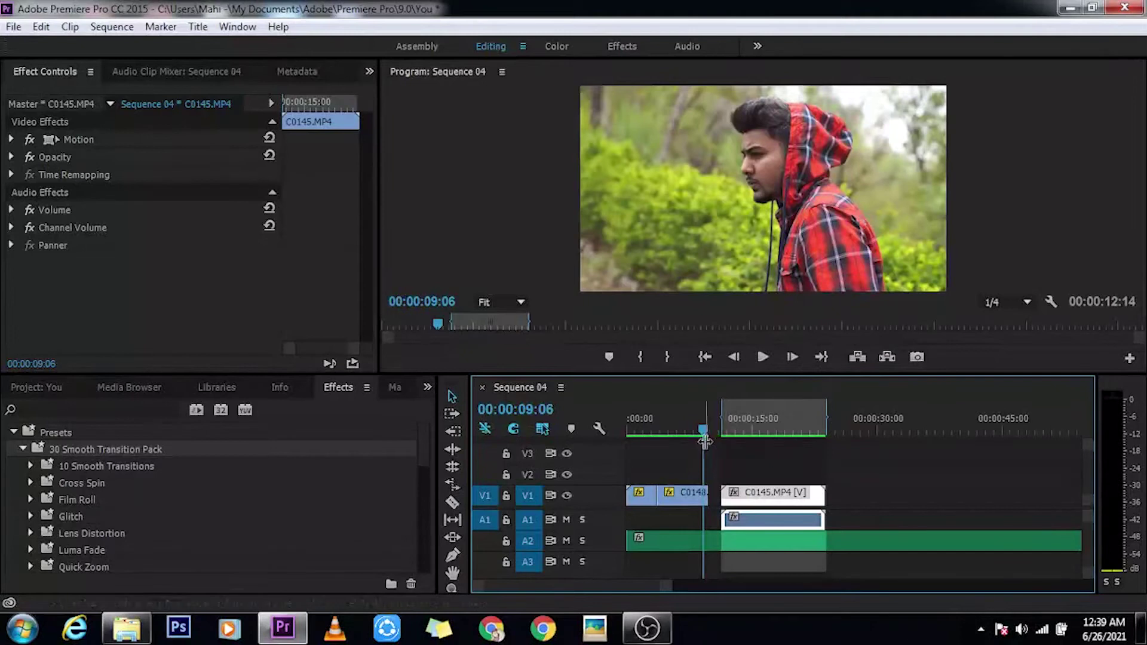
- Select the leaf clip C0145.MP4 on V1 and scrub through it to preview the shot
drag(705, 440, 724, 433)
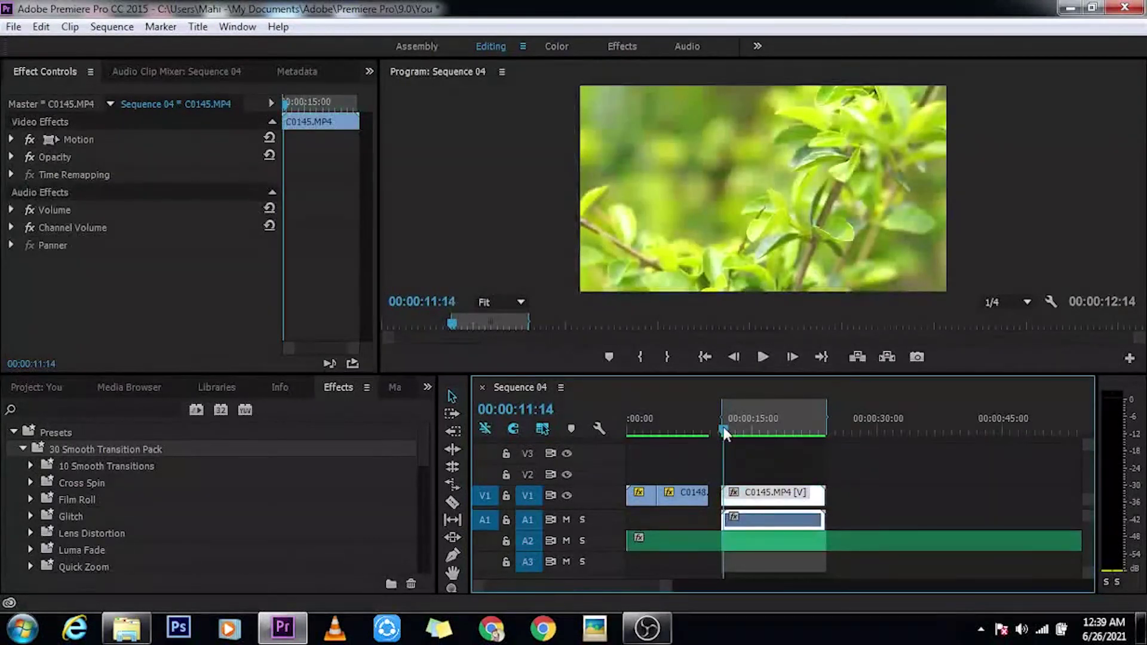
drag(725, 433, 723, 434)
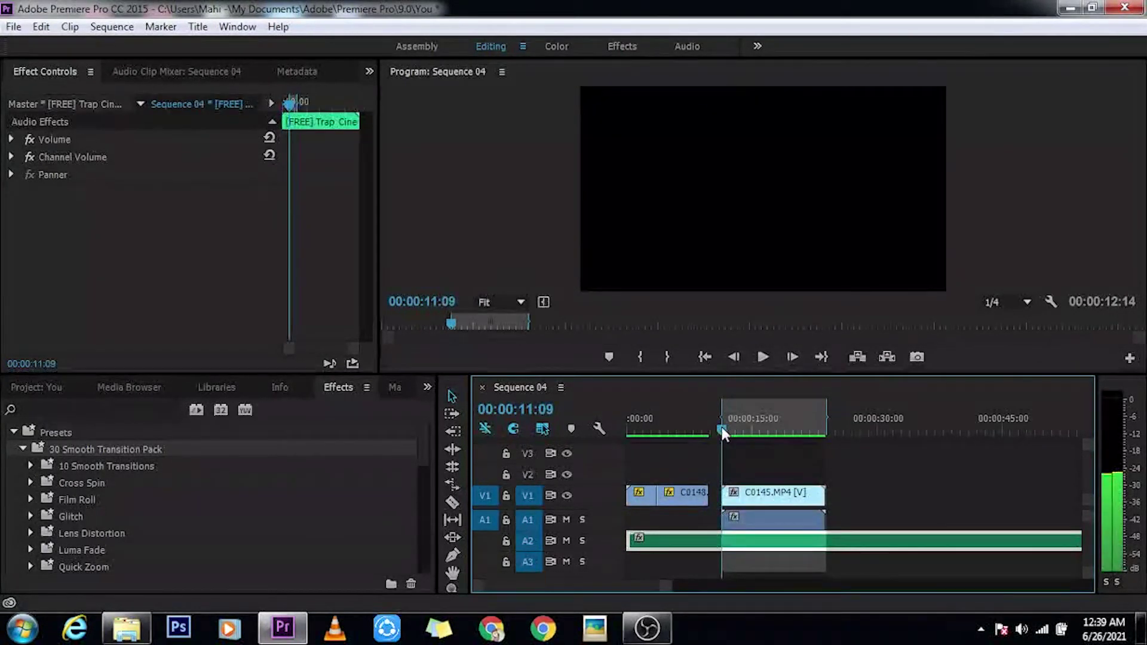
click(762, 513)
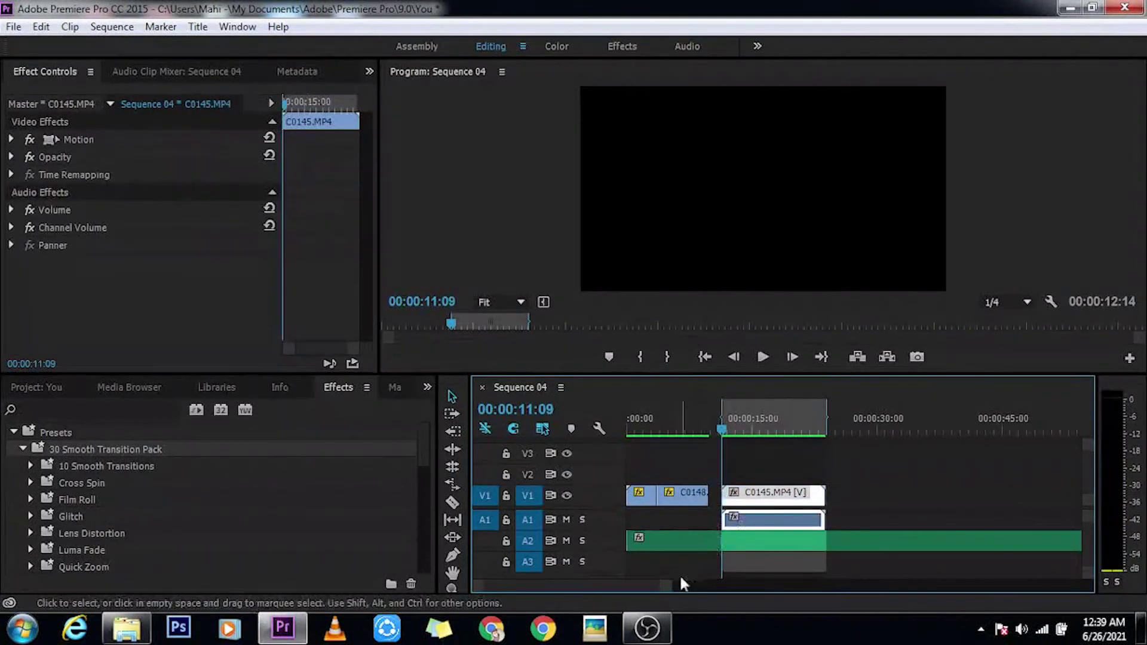
drag(671, 593, 662, 593)
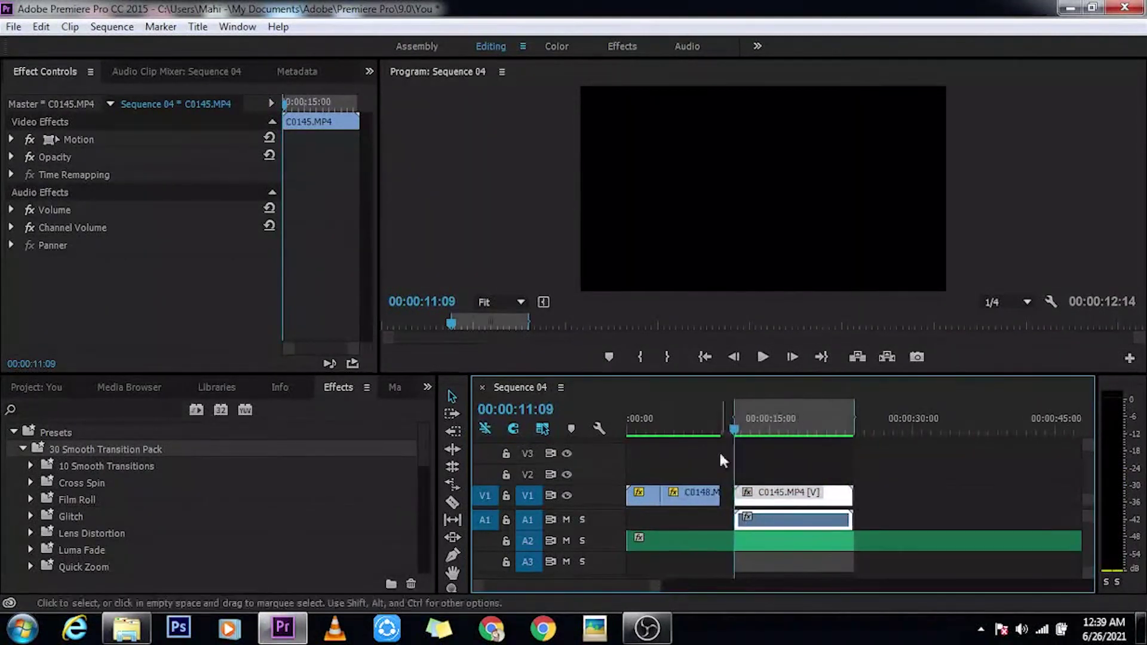
mouse_move(734, 433)
mouse_down()
mouse_move(759, 434)
mouse_move(735, 425)
mouse_up()
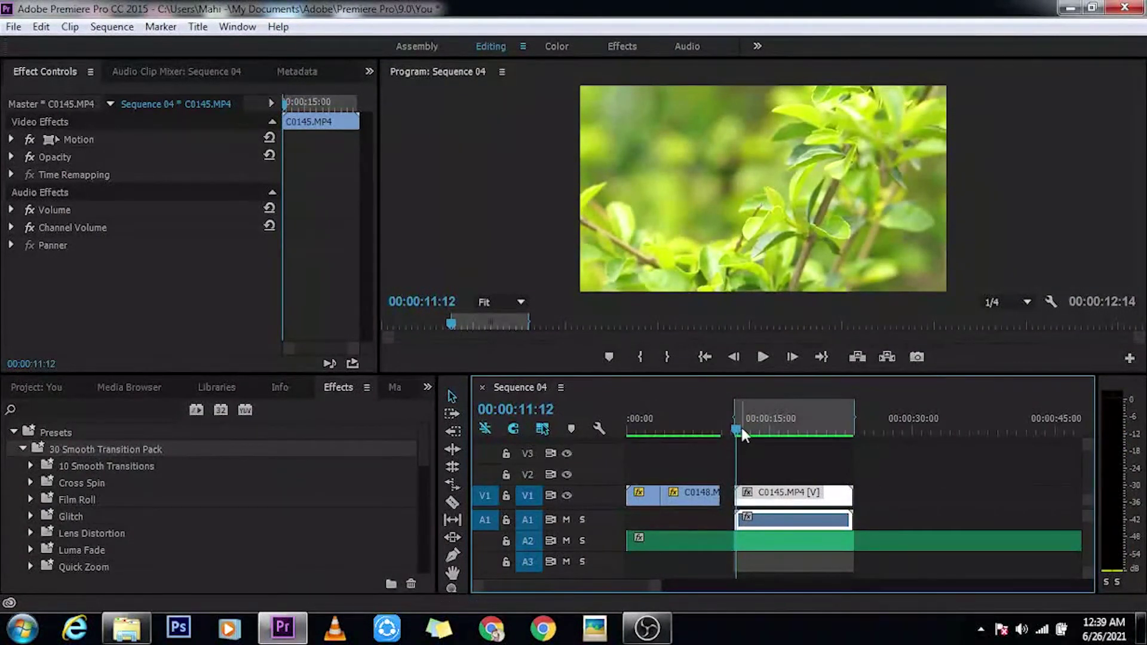
- Set the leaf clip C0145.MP4's Motion Scale to 50
click(12, 140)
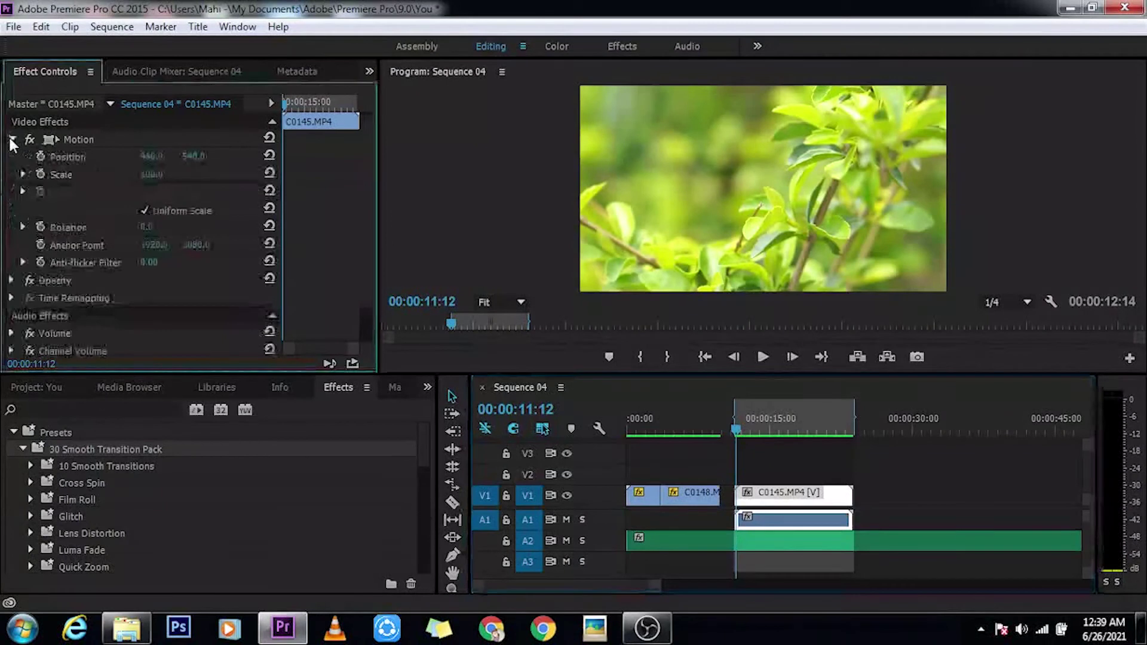
click(153, 173)
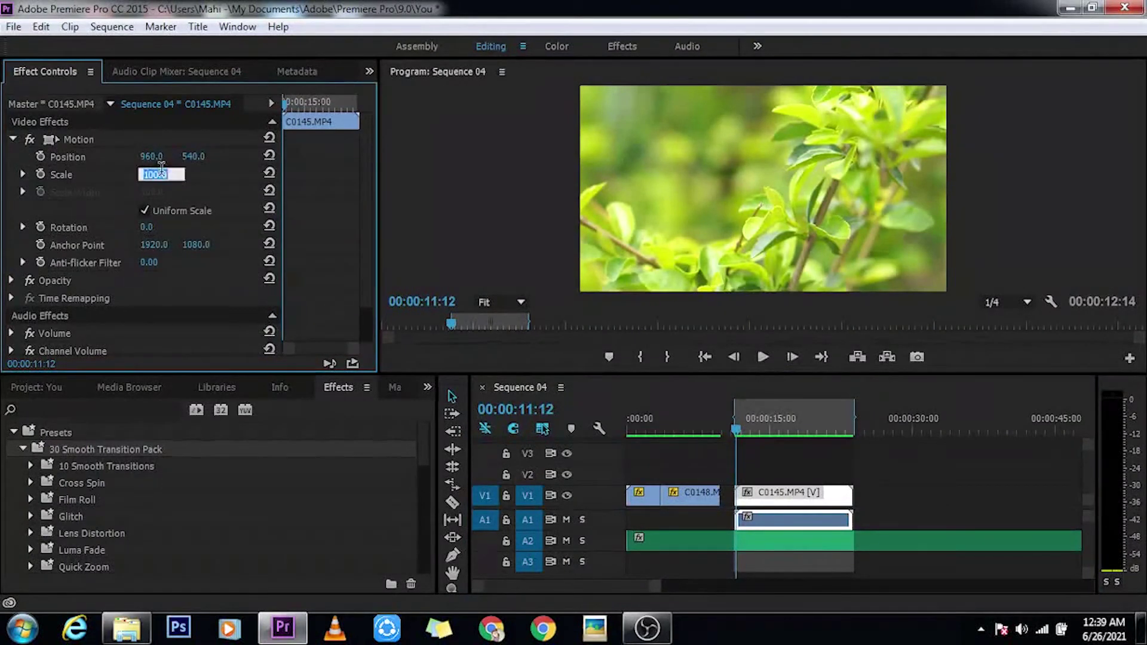
text(50)
key(Return)
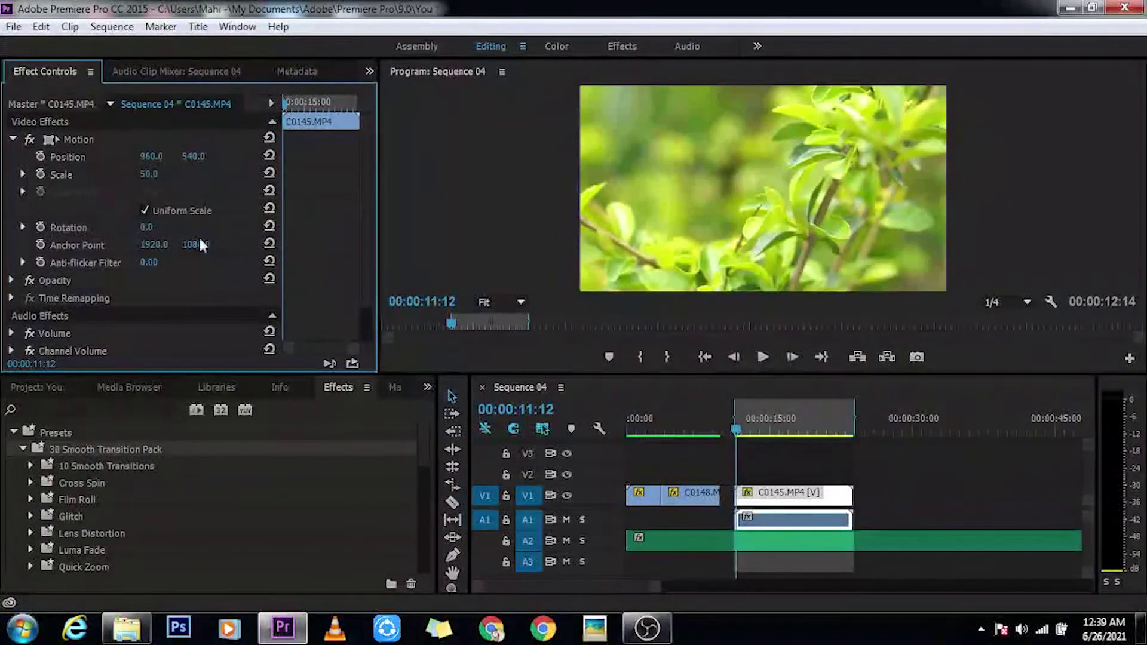
- Scrub through the 50%-scaled leaf clip to check the result
click(745, 428)
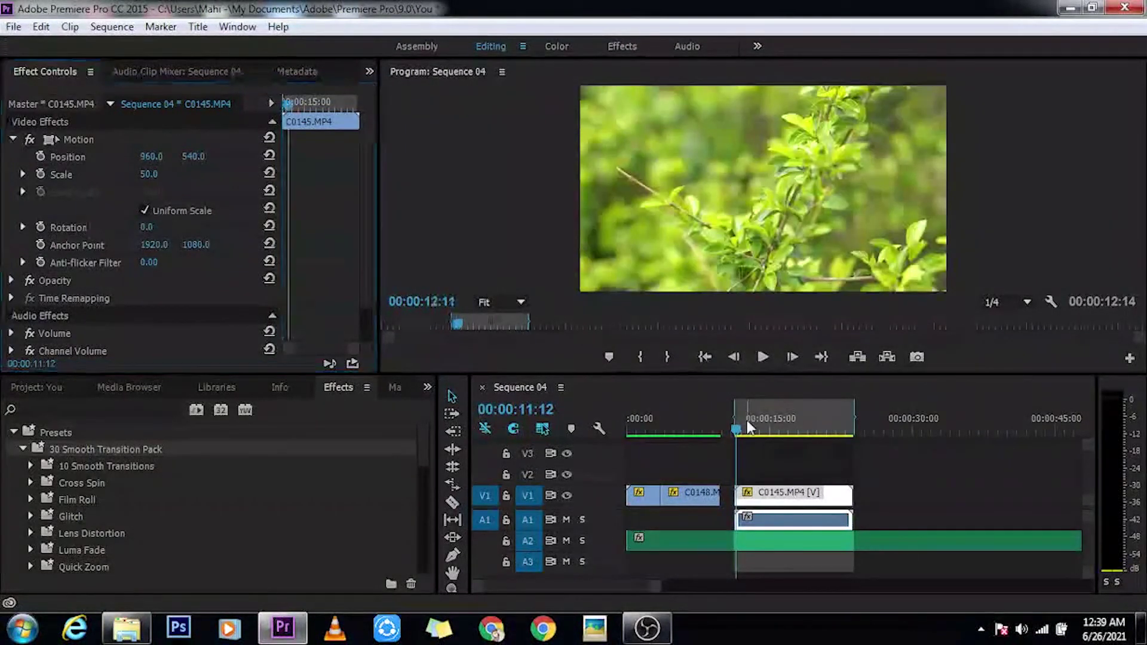
mouse_move(746, 428)
mouse_down()
mouse_move(850, 430)
mouse_move(737, 441)
mouse_up()
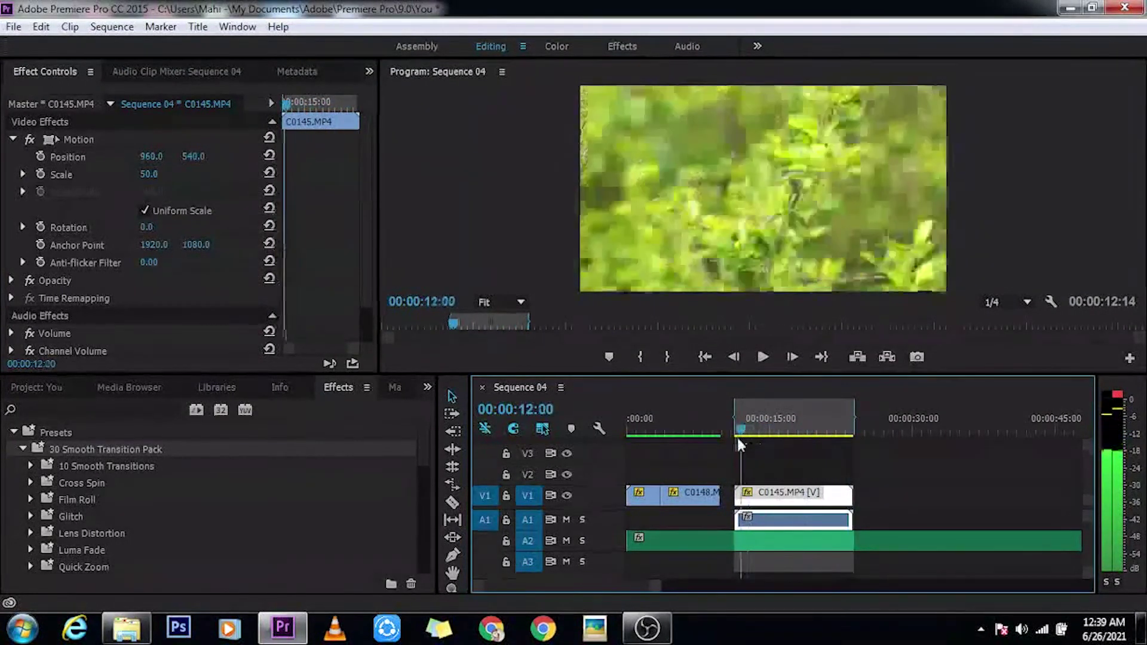
mouse_move(737, 437)
mouse_down()
mouse_move(733, 426)
mouse_move(765, 443)
mouse_up()
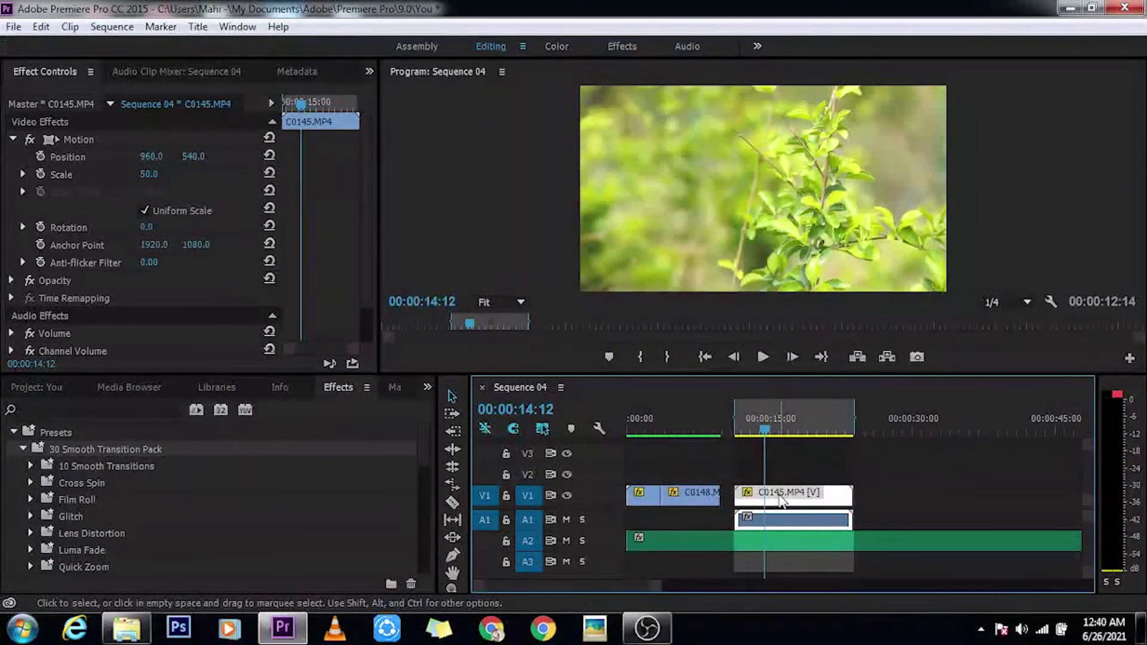
- Unlink C0145.MP4's audio and video and nudge the leaf video one frame earlier
key(ctrl+l)
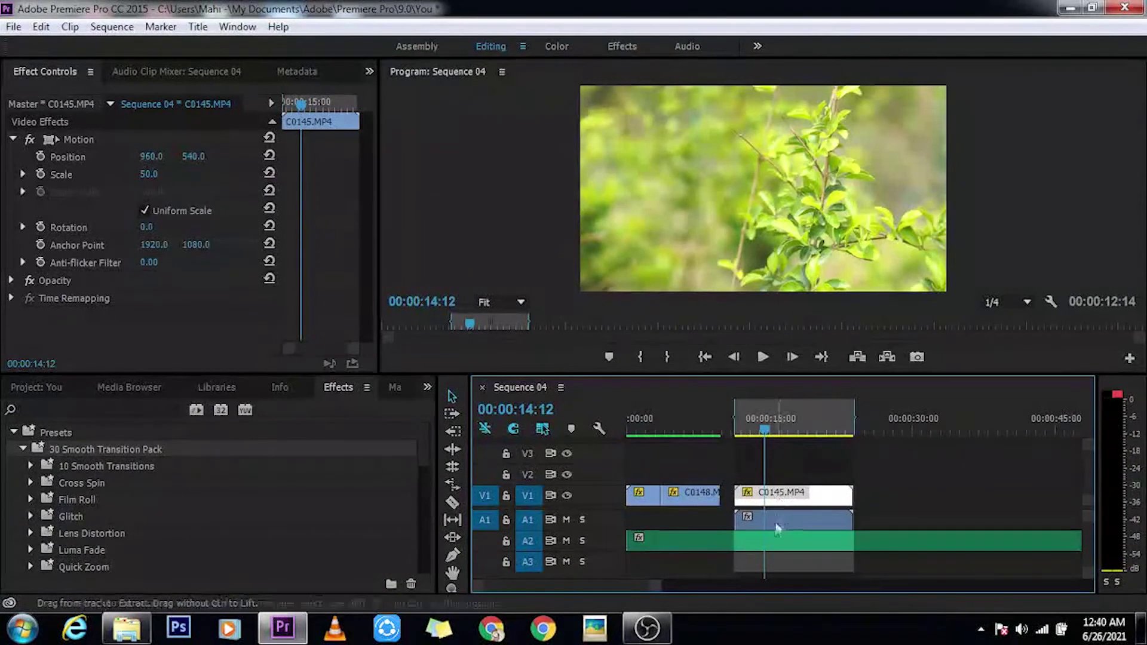
click(774, 522)
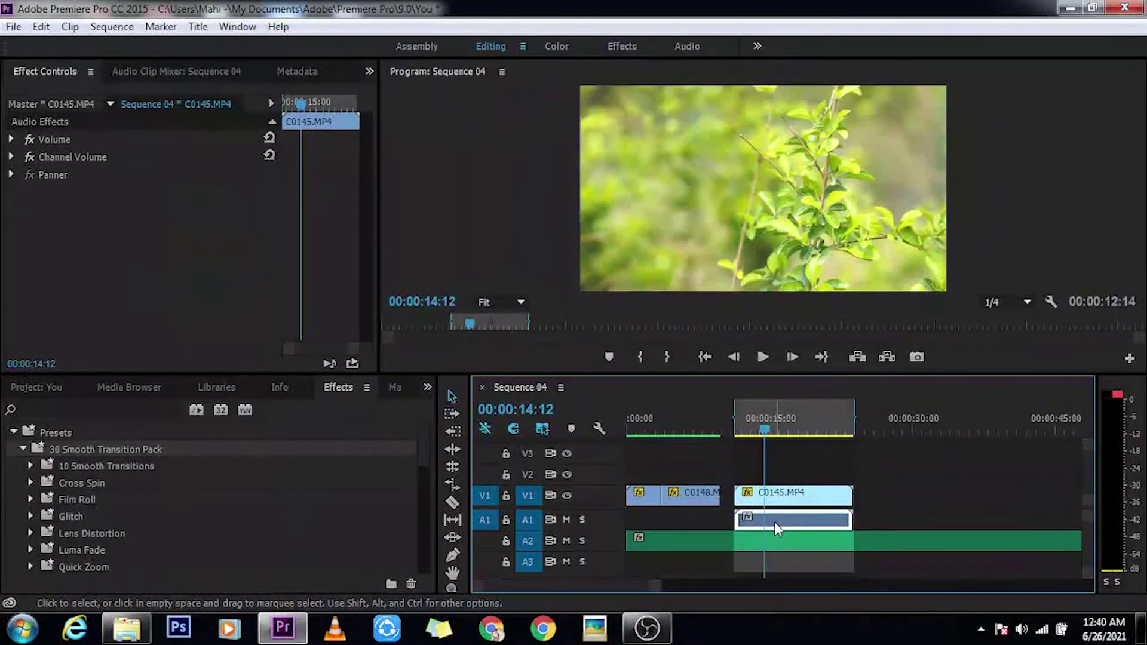
click(802, 498)
click(796, 521)
drag(793, 506, 779, 505)
drag(762, 431, 721, 434)
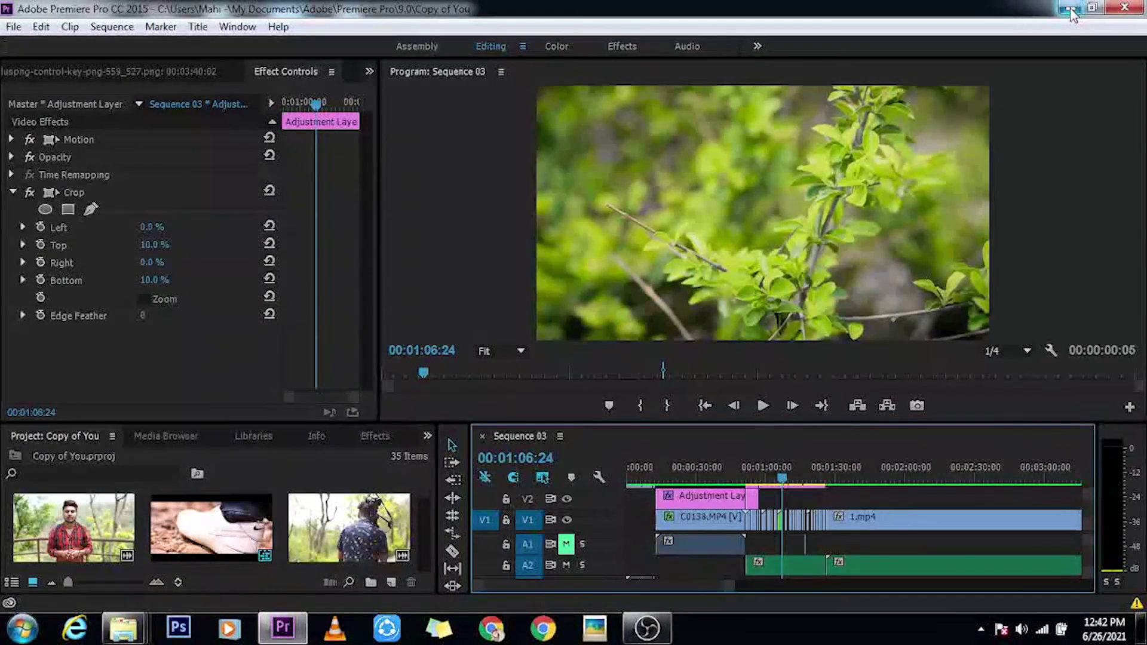
- Save the Copy of You project with Ctrl+S
key(ctrl+s)
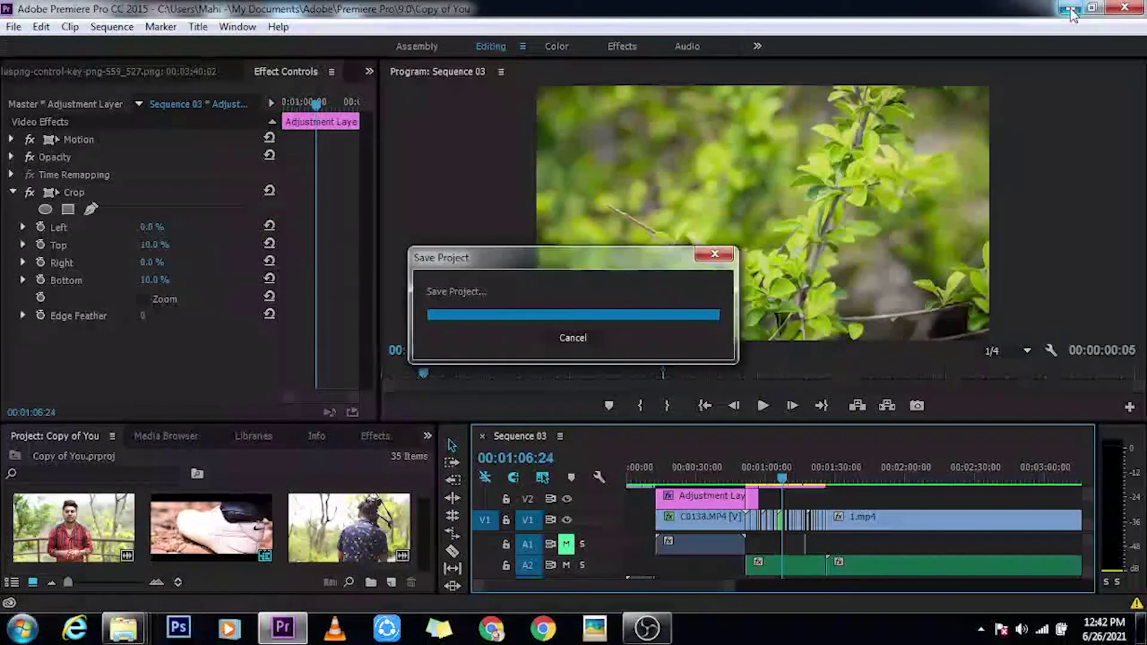